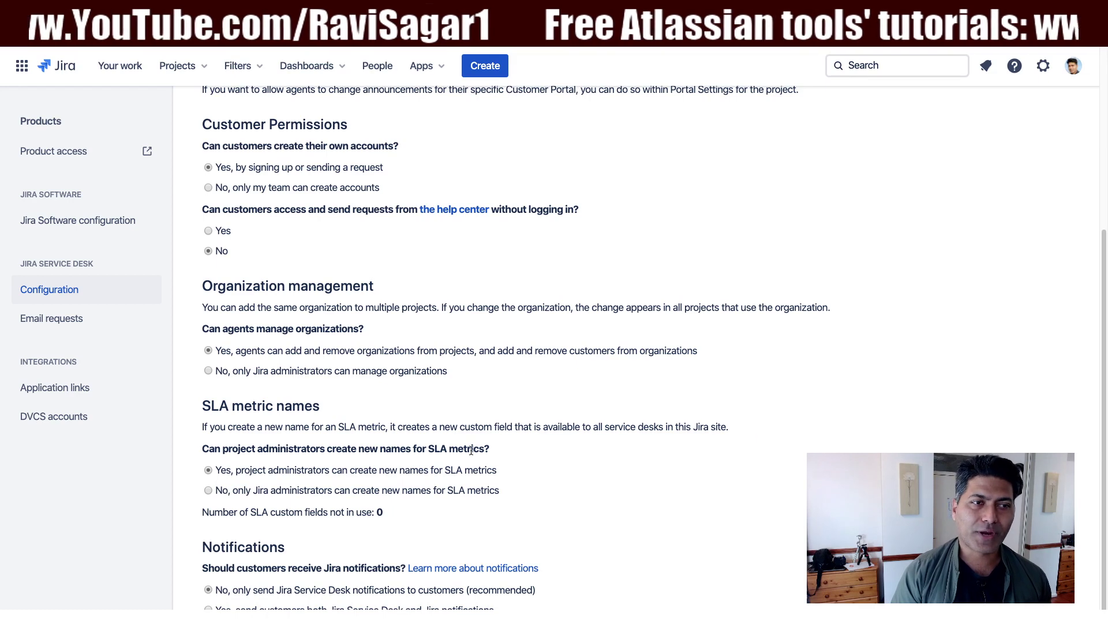
# - Open the Jira Service Desk email requests settings and review the list of service desk email addresses
pyautogui.click(67, 325)
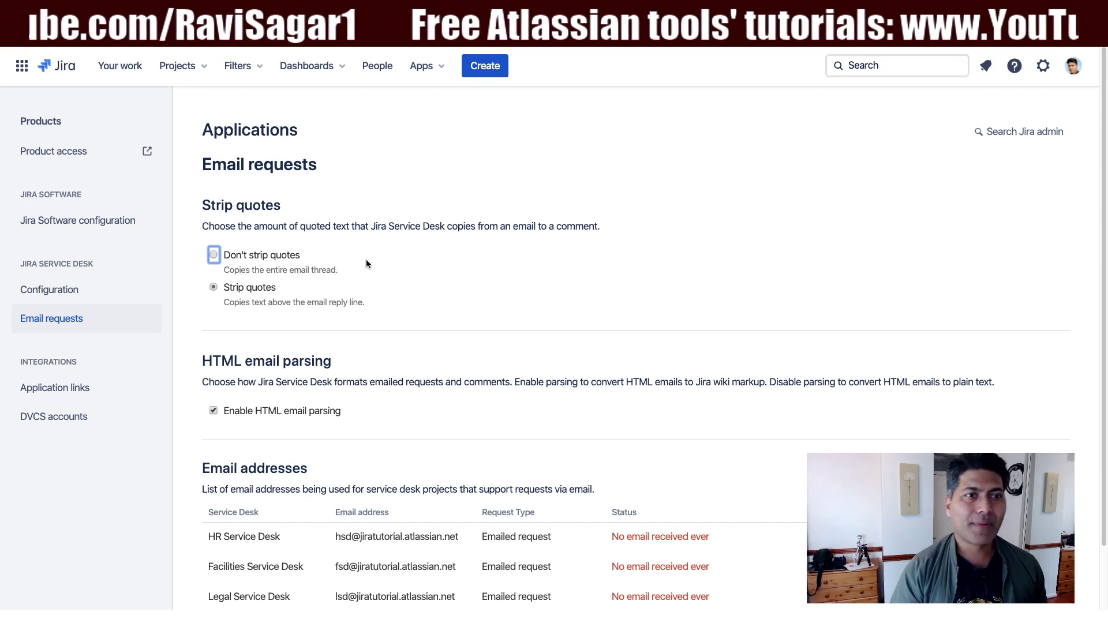
pyautogui.scroll(-3, 366, 259)
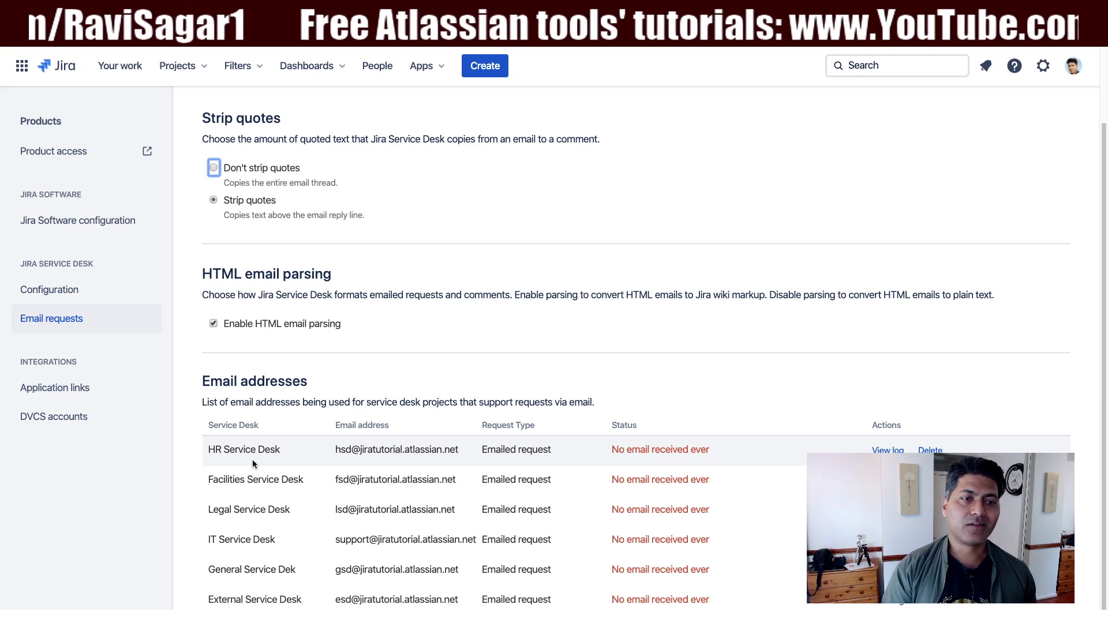
pyautogui.tripleClick(367, 450)
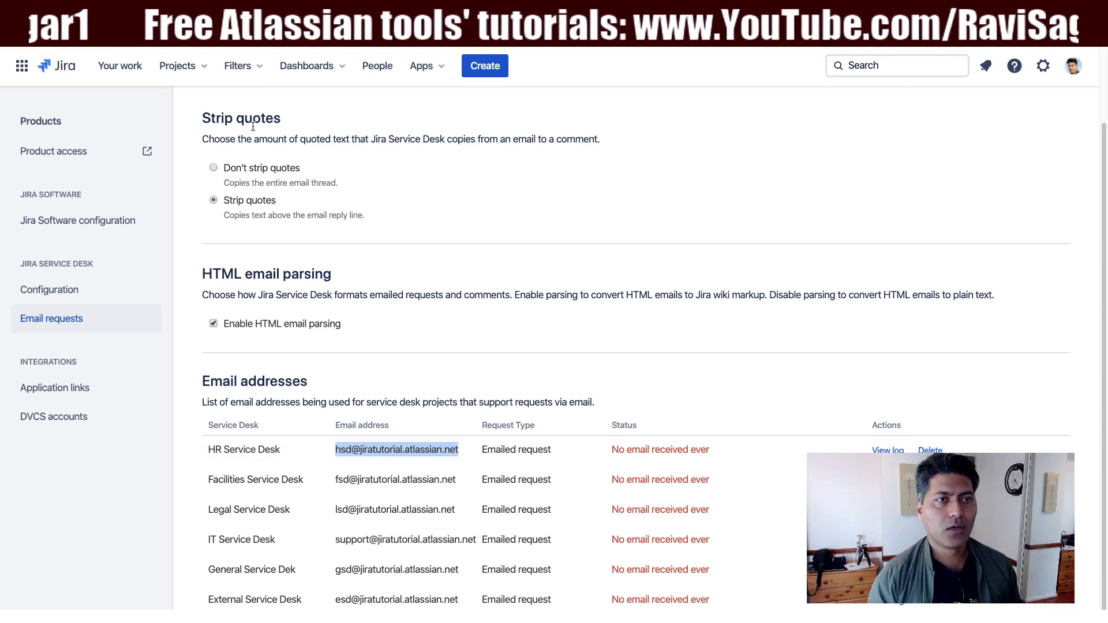
# - Open the IT Service Desk project and launch its customer portal for raising a request
pyautogui.click(203, 71)
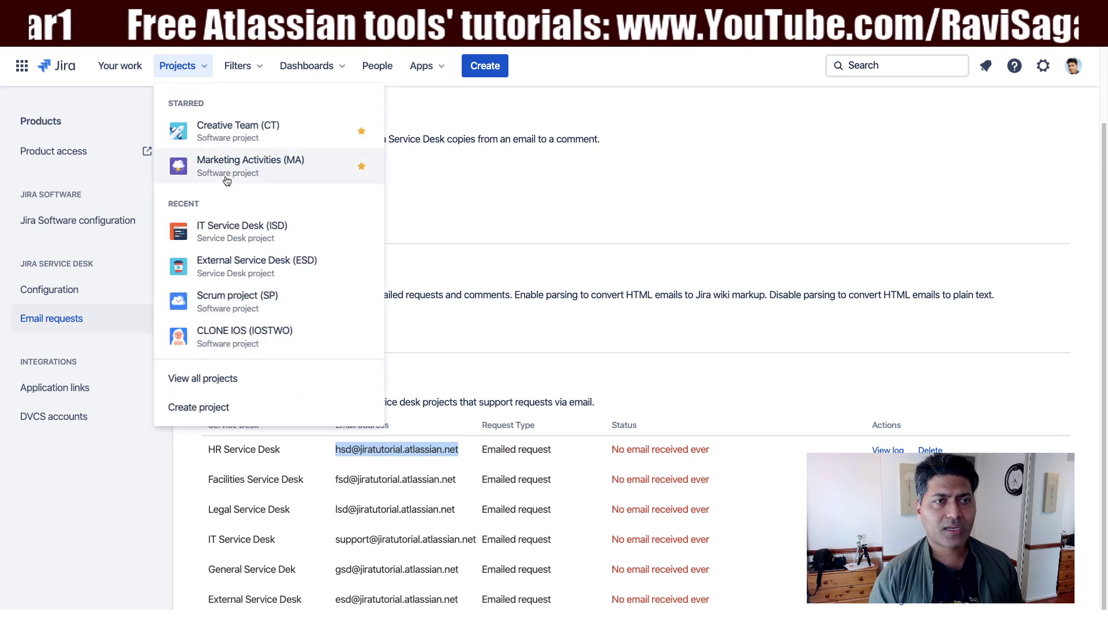
pyautogui.click(243, 231)
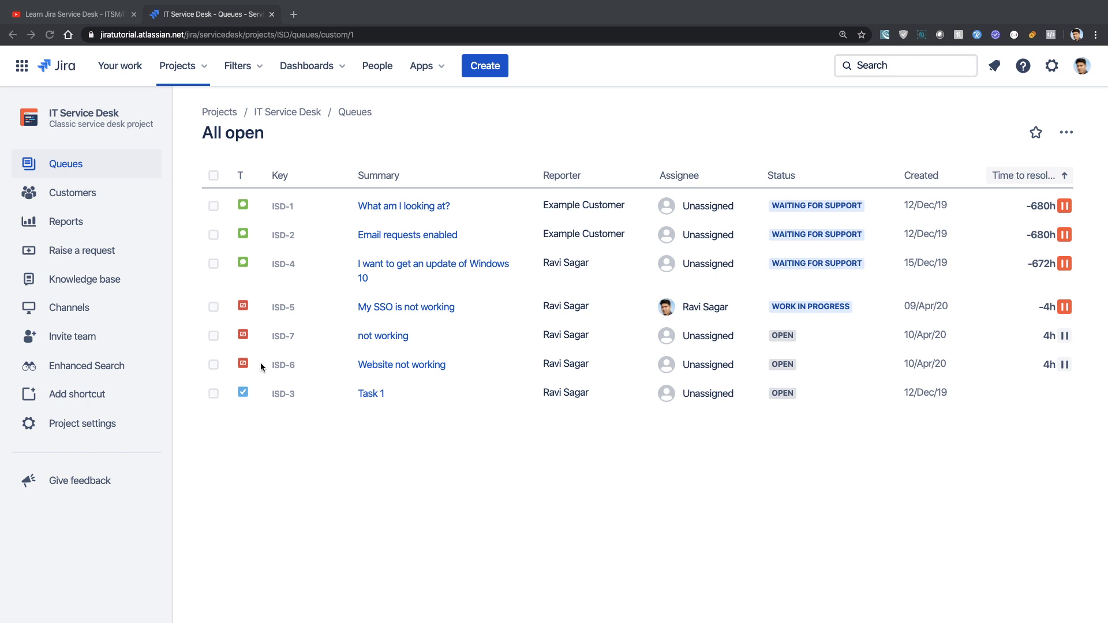
pyautogui.click(75, 254)
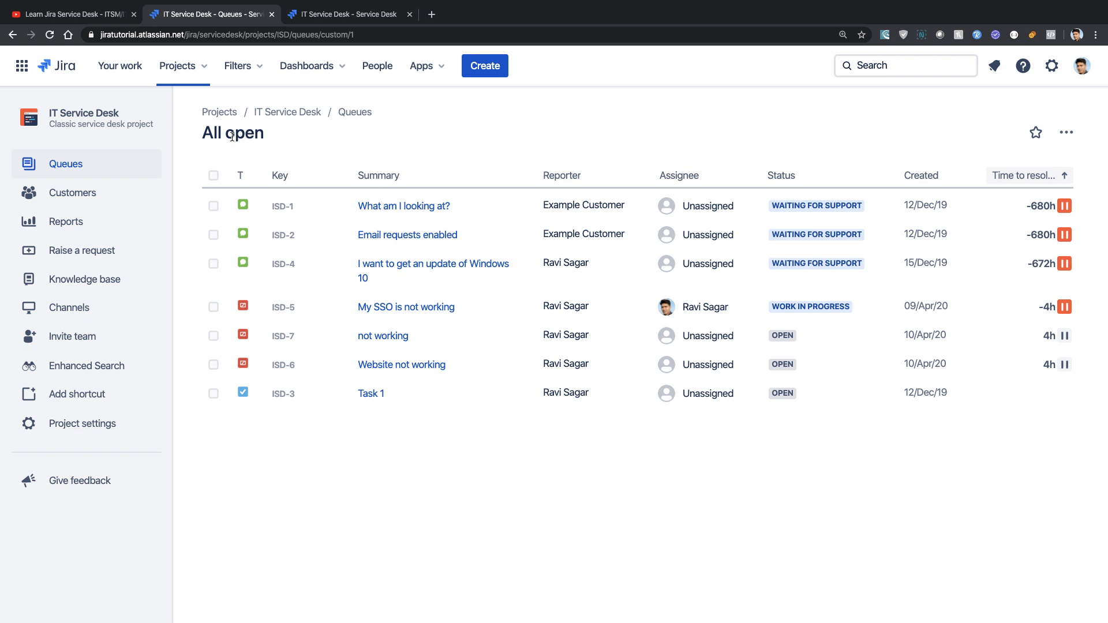
# - Start a new queue in the IT Service Desk project and name it Major Incidents
pyautogui.click(145, 164)
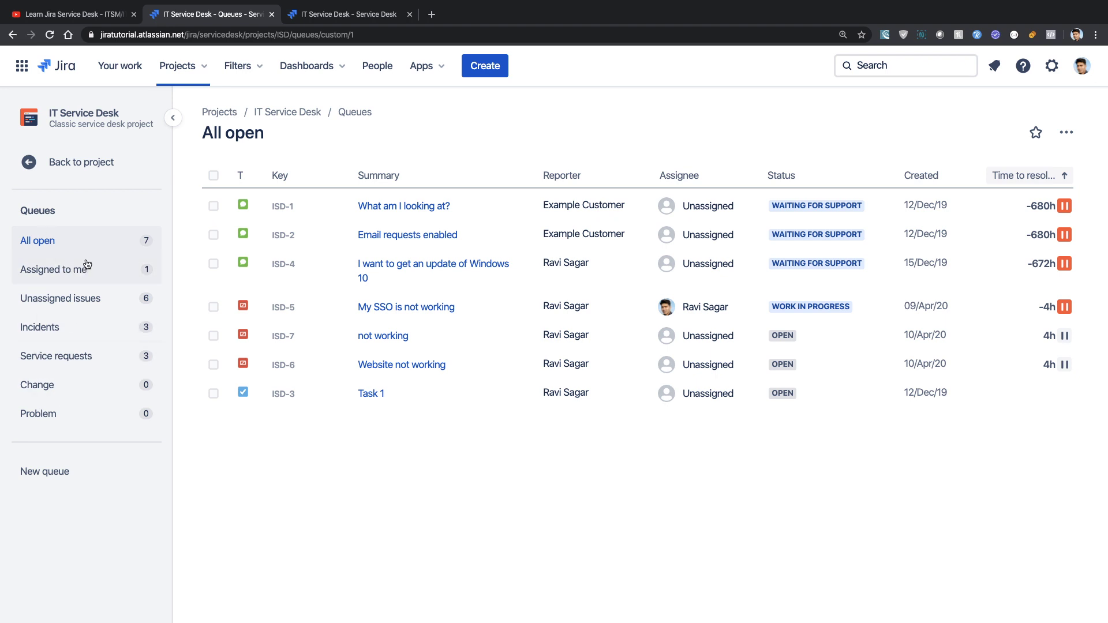
pyautogui.click(56, 477)
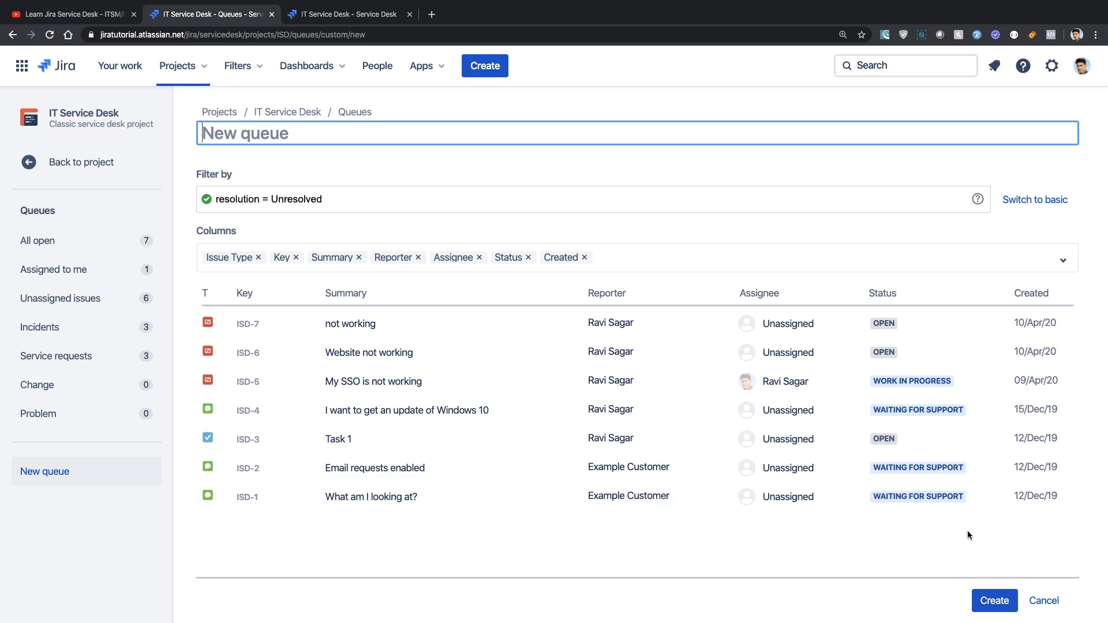
pyautogui.write('M')
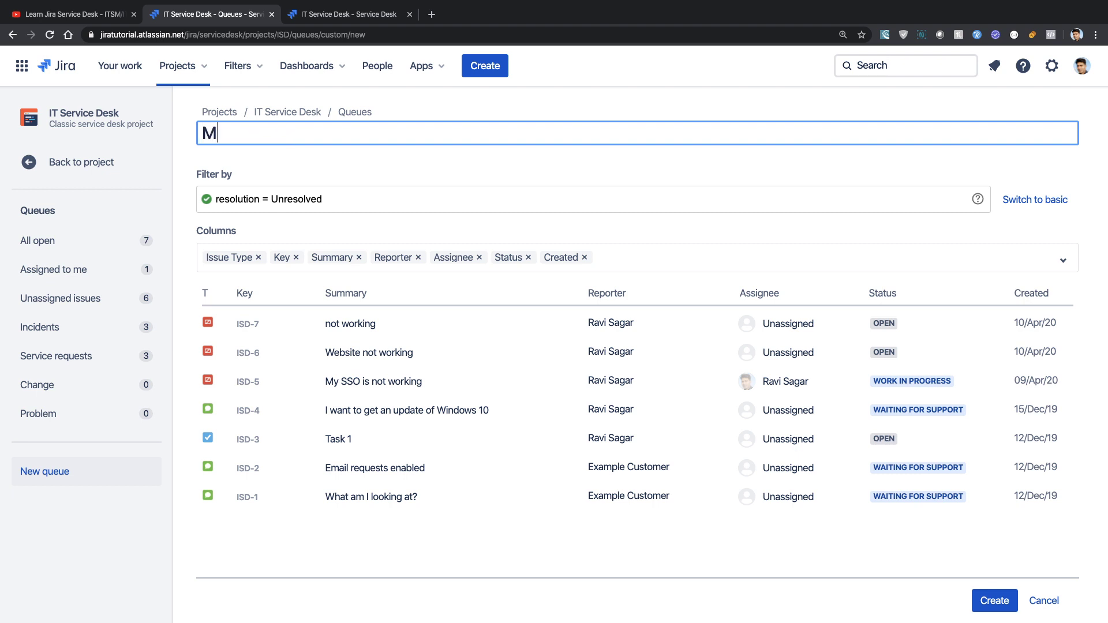
pyautogui.write('ajor Incidents')
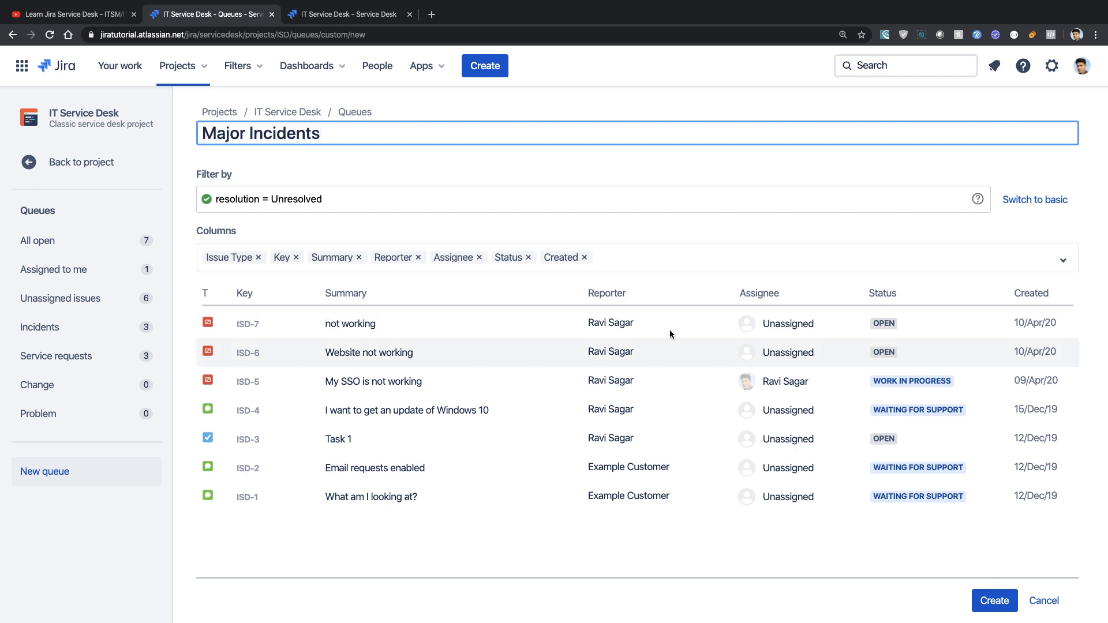
# - Try to filter the queue by Request Type with the basic filter, and return to the JQL filter
pyautogui.click(1049, 207)
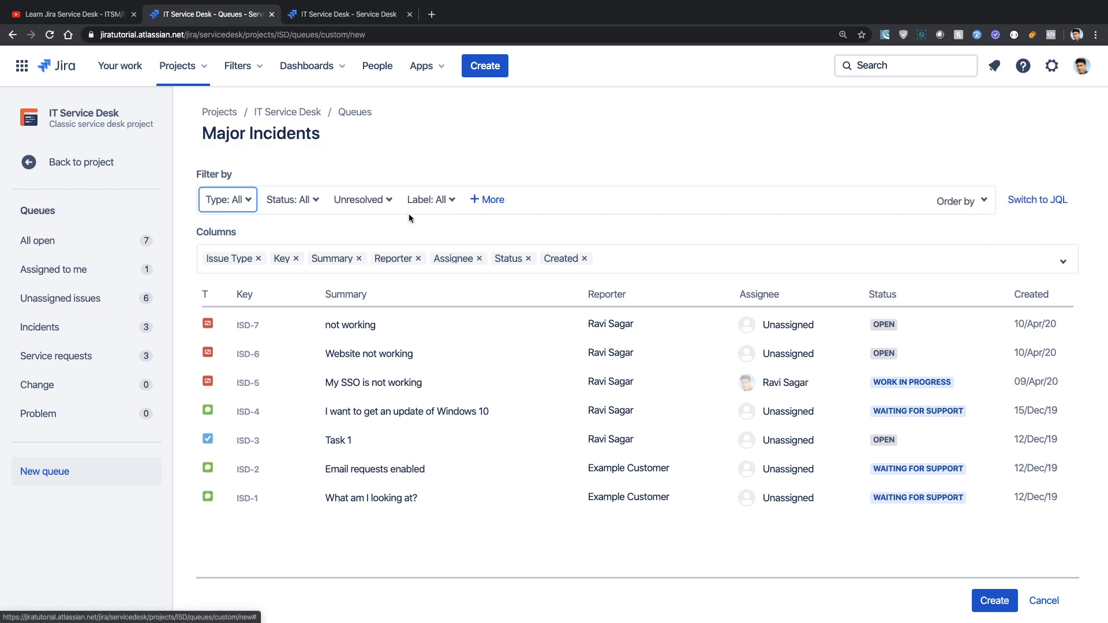
pyautogui.click(245, 207)
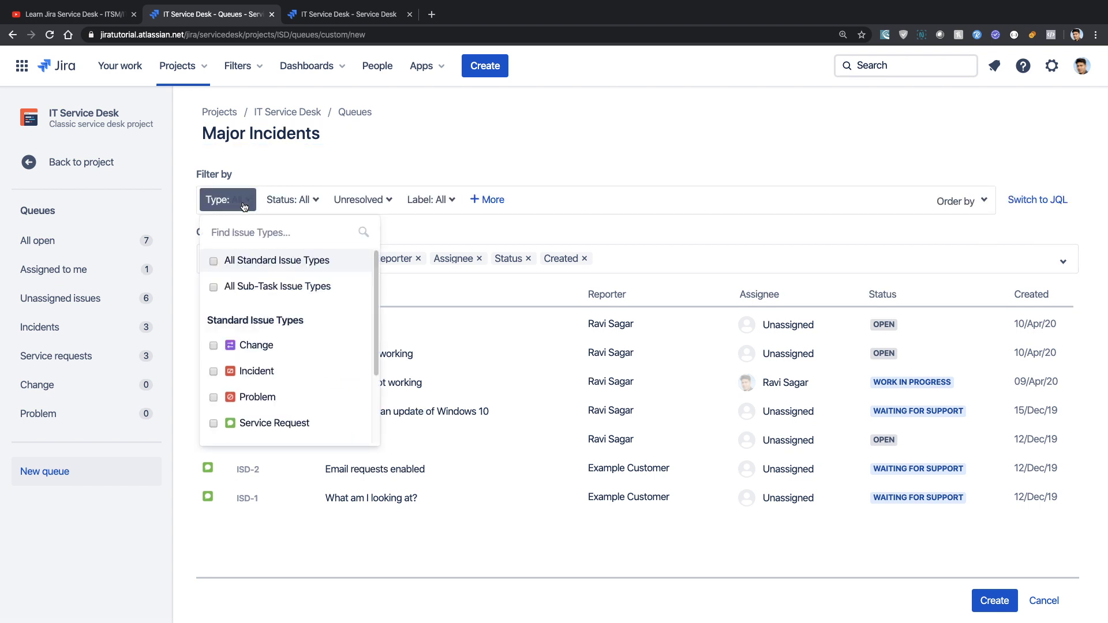
pyautogui.click(615, 163)
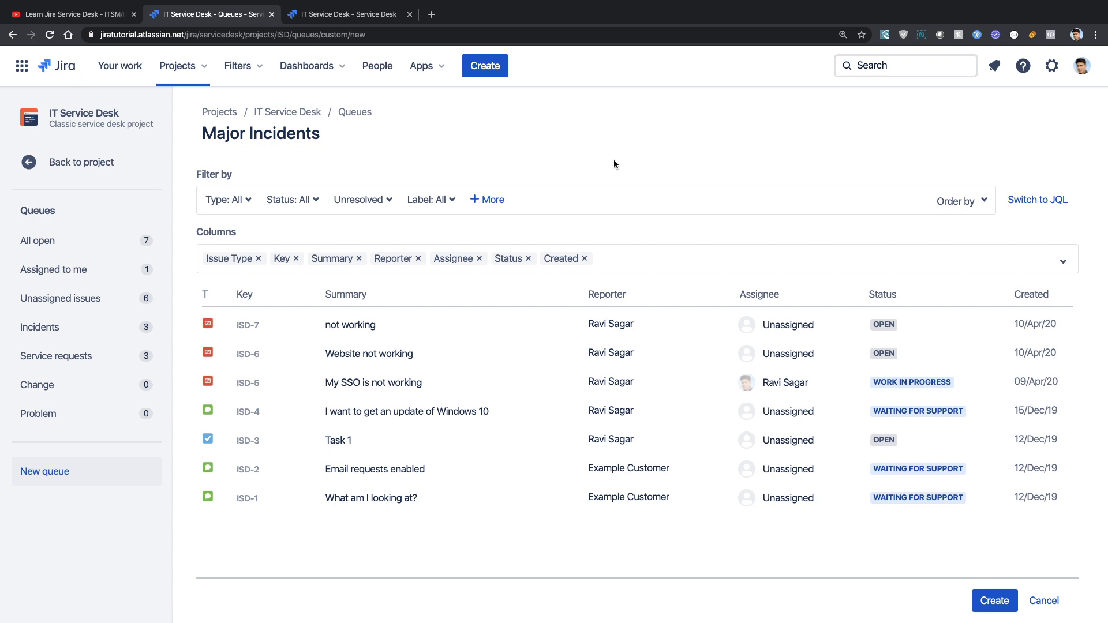
pyautogui.click(487, 204)
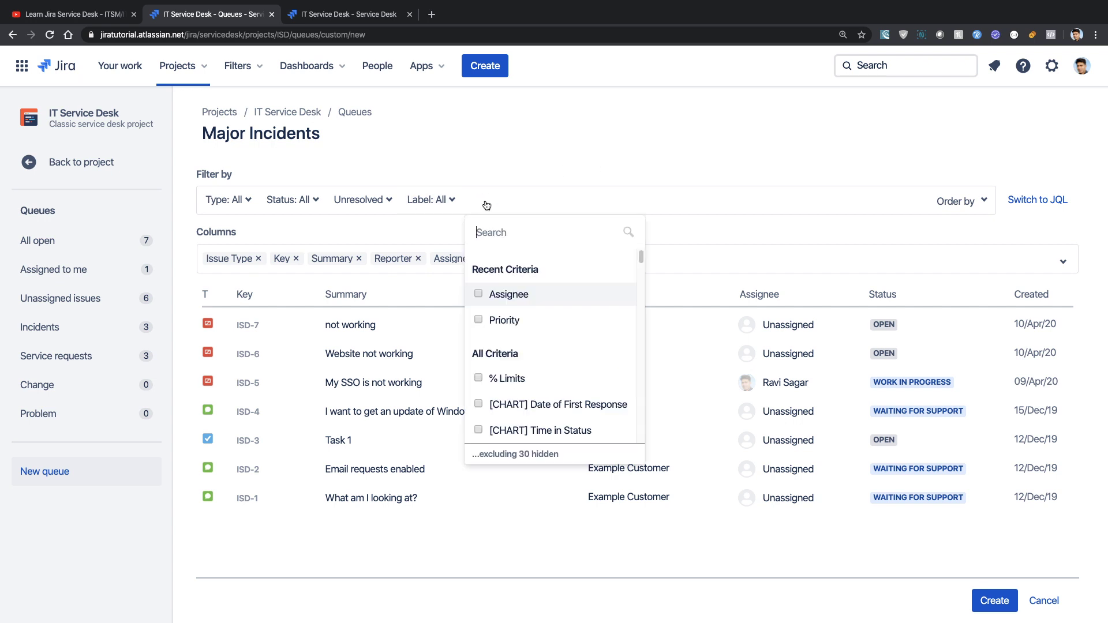
pyautogui.write('reque')
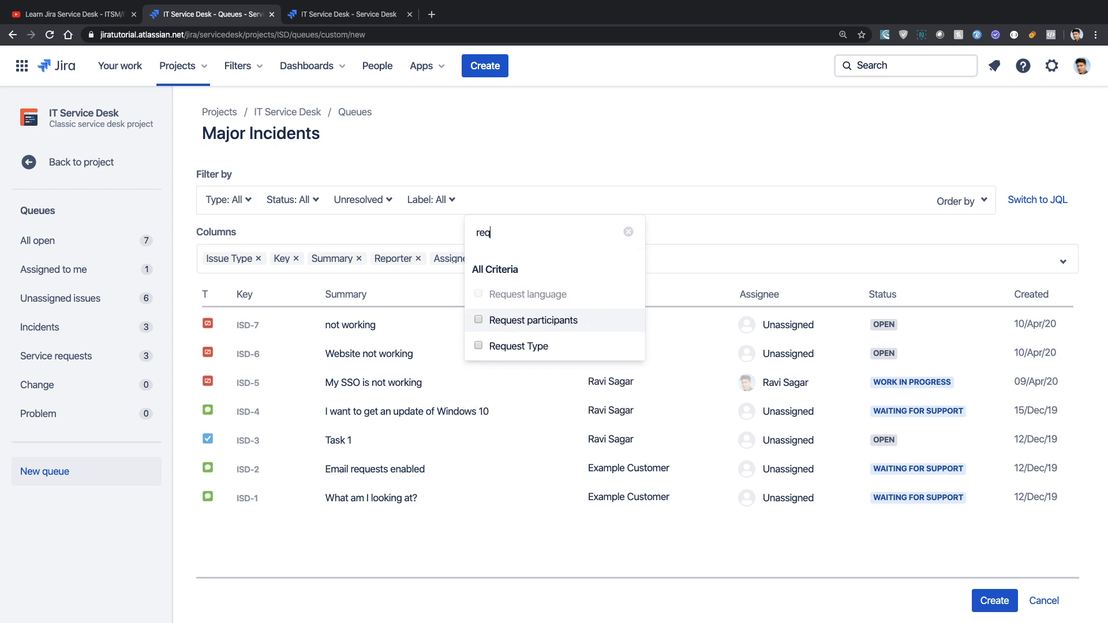
pyautogui.click(480, 345)
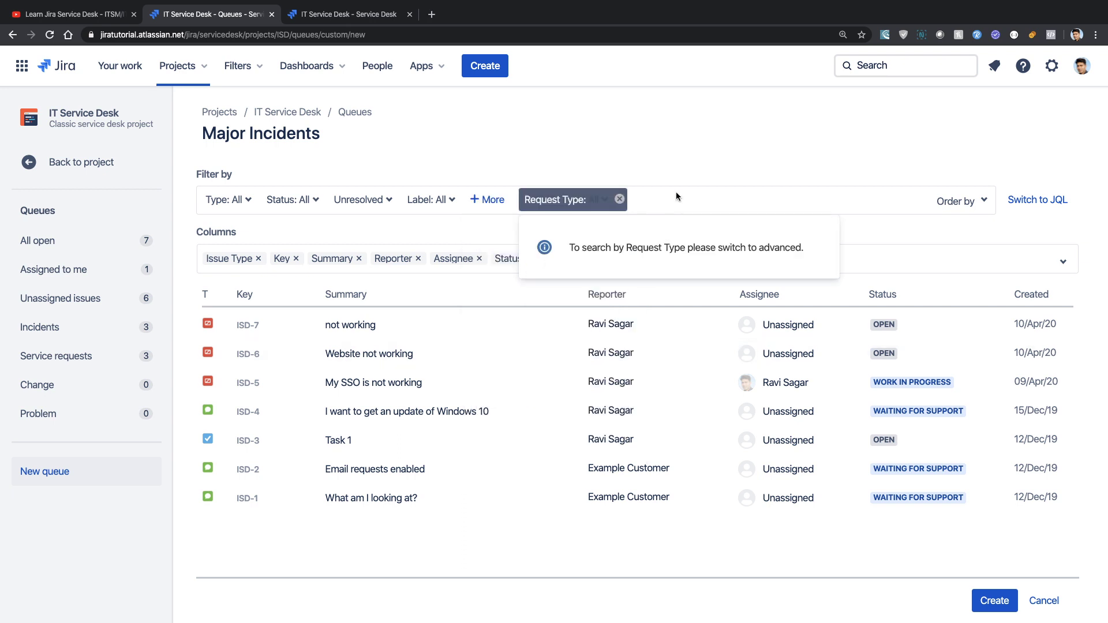
pyautogui.click(597, 200)
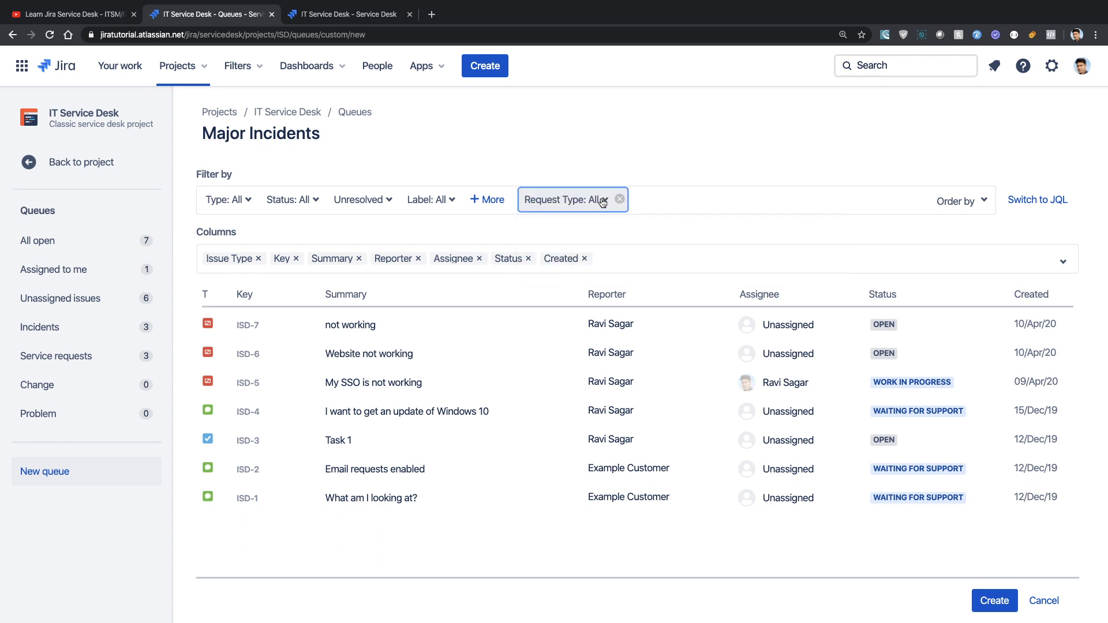
pyautogui.click(599, 200)
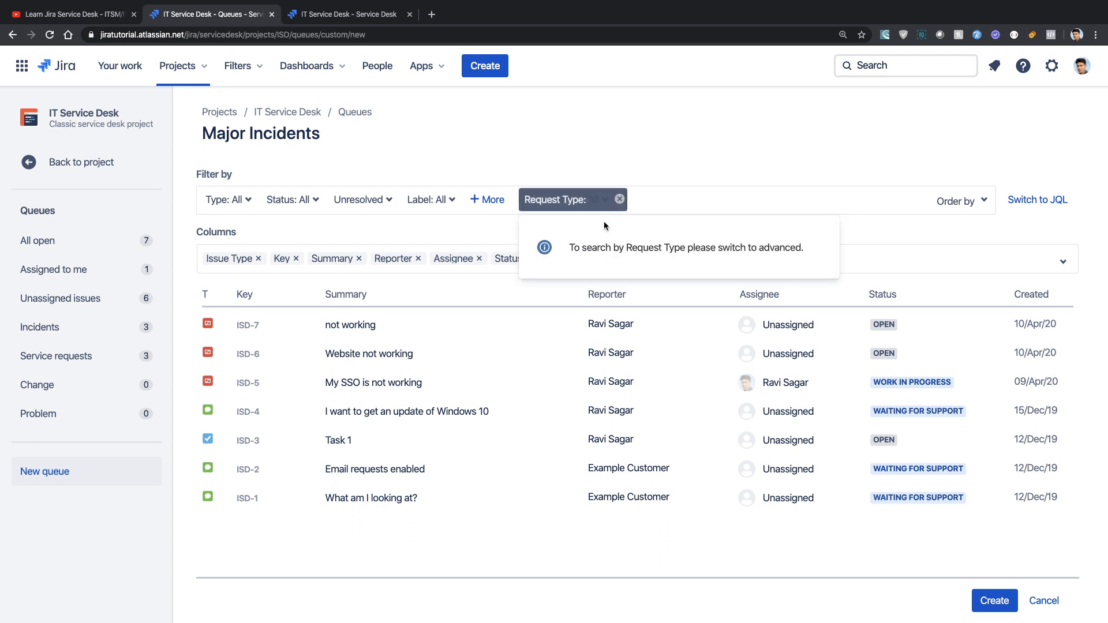
pyautogui.click(1033, 200)
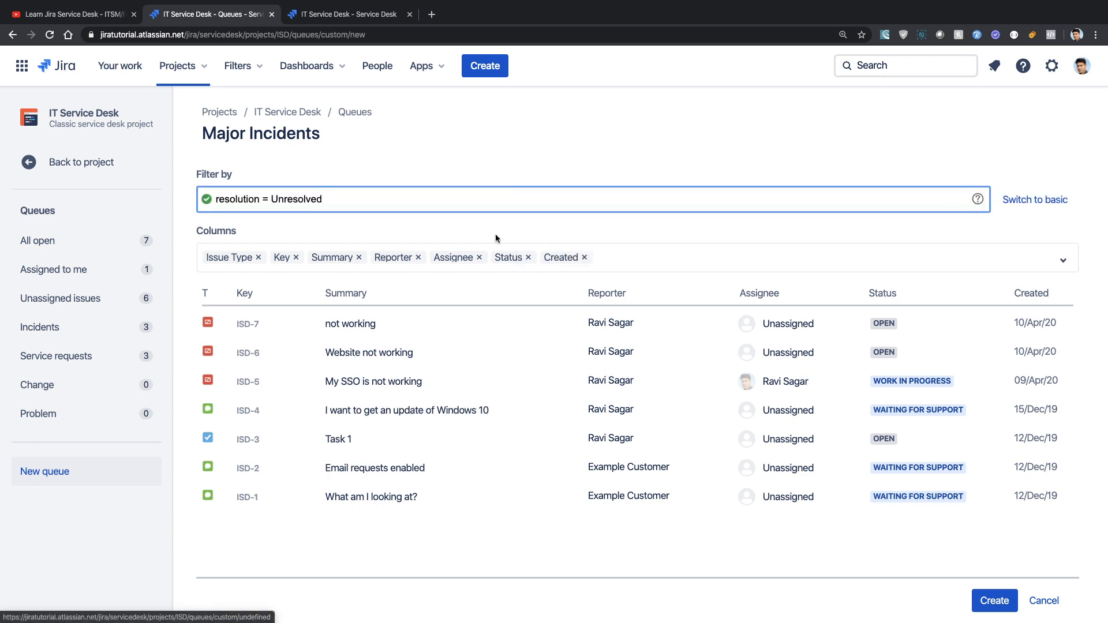
# - Filter the queue with resolution = Unresolved and "Request Type" = "Major Incident (ISD)", and create the queue
pyautogui.write('and req')
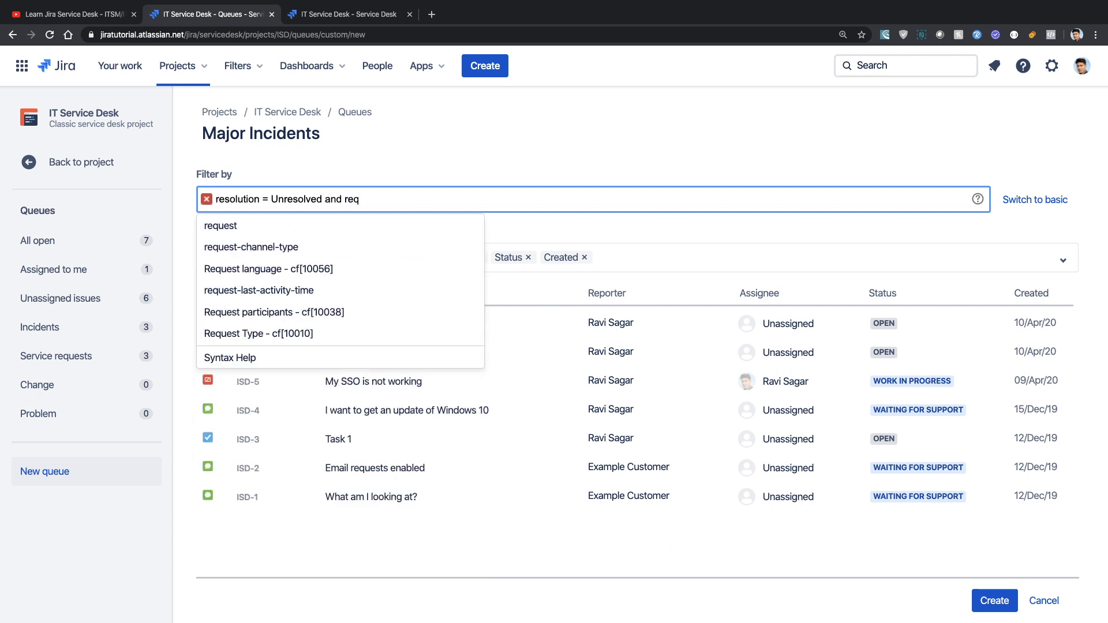
pyautogui.write('uest')
pyautogui.press('Down')
pyautogui.press('Down')
pyautogui.press('Down')
pyautogui.press('Down')
pyautogui.press('Down')
pyautogui.press('Down')
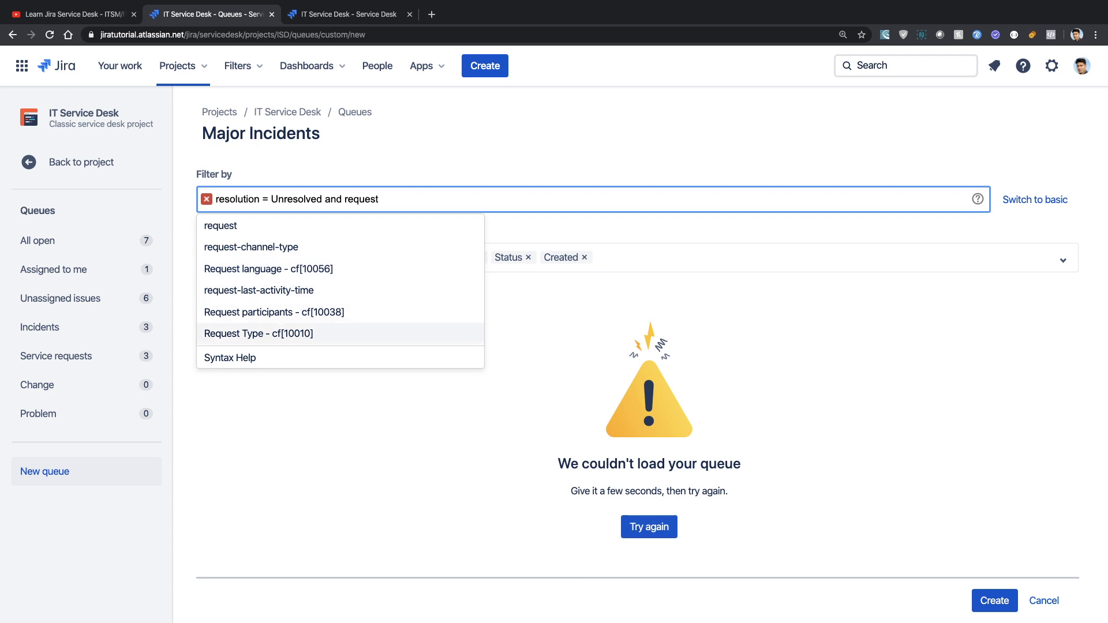
pyautogui.press('Return')
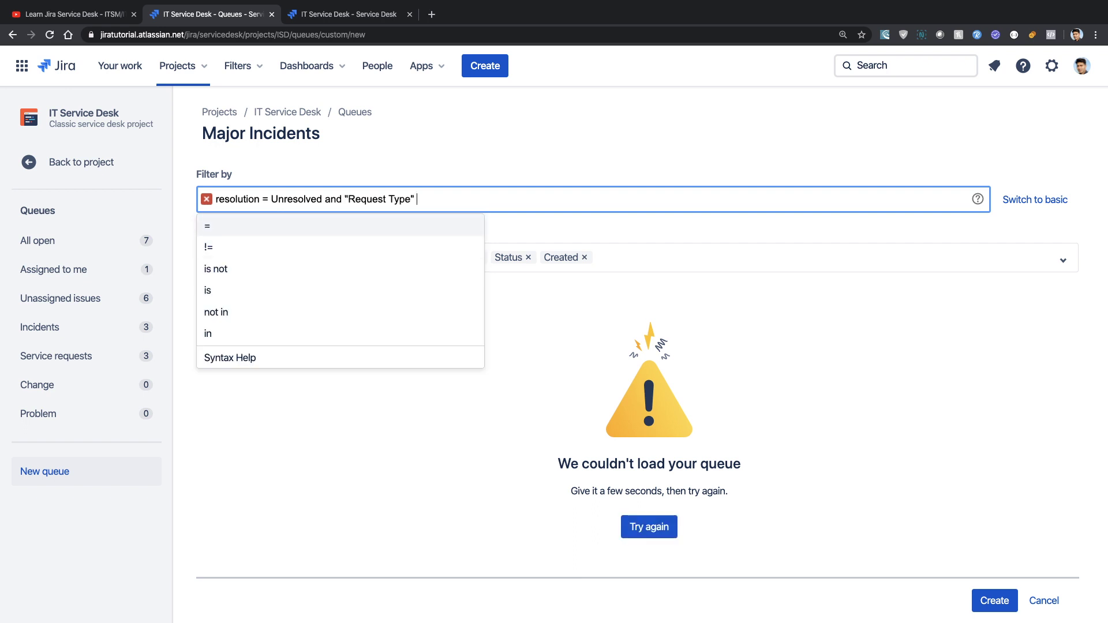
pyautogui.write('= Ma')
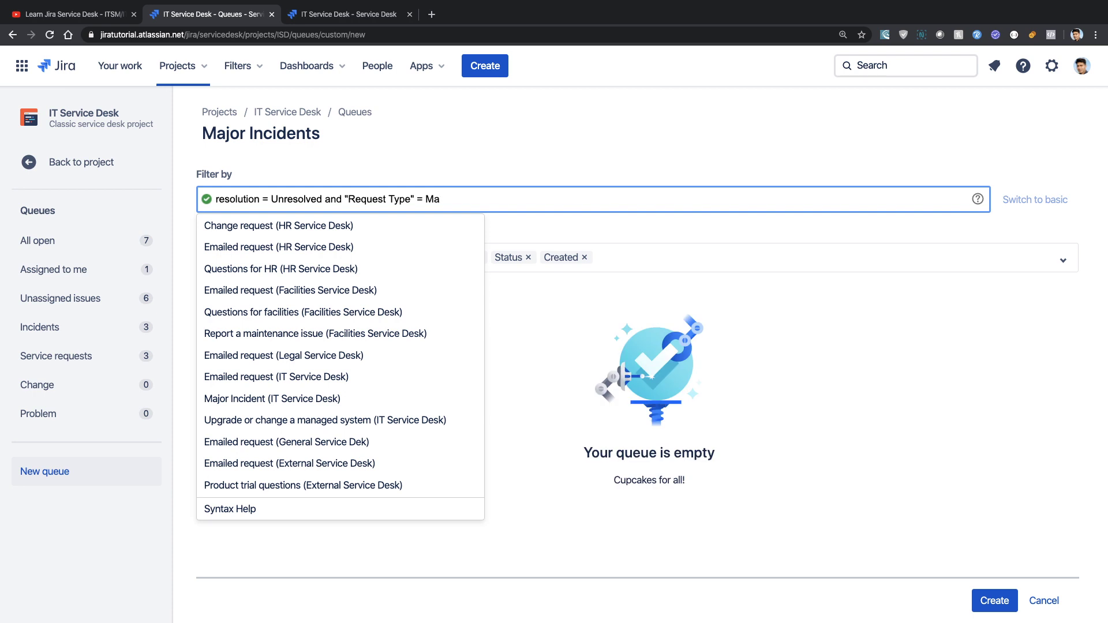
pyautogui.write('j')
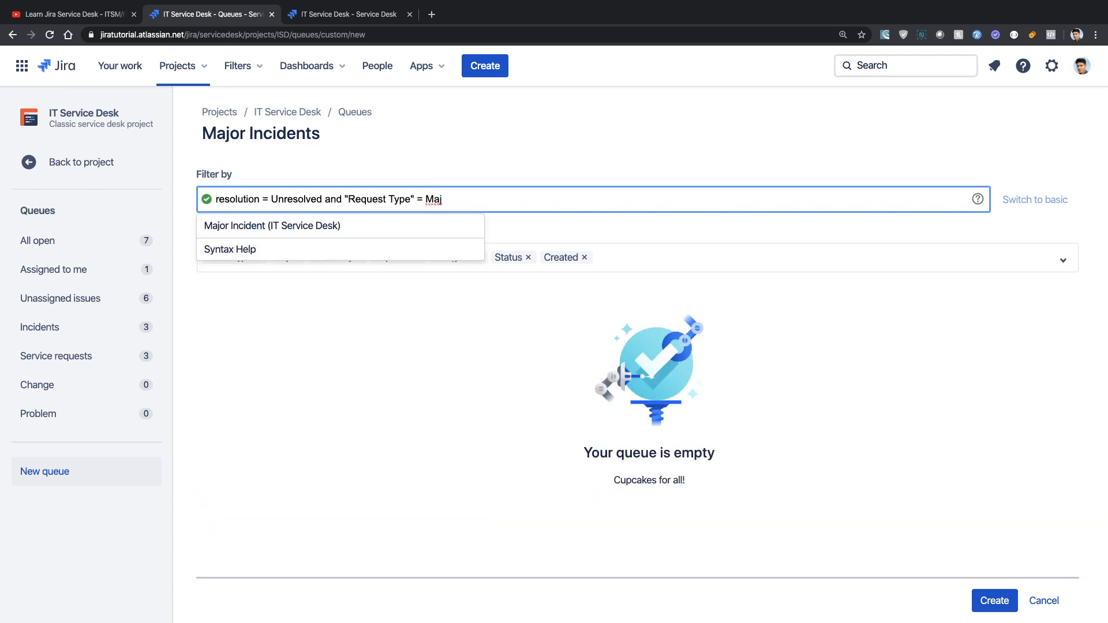
pyautogui.press('Return')
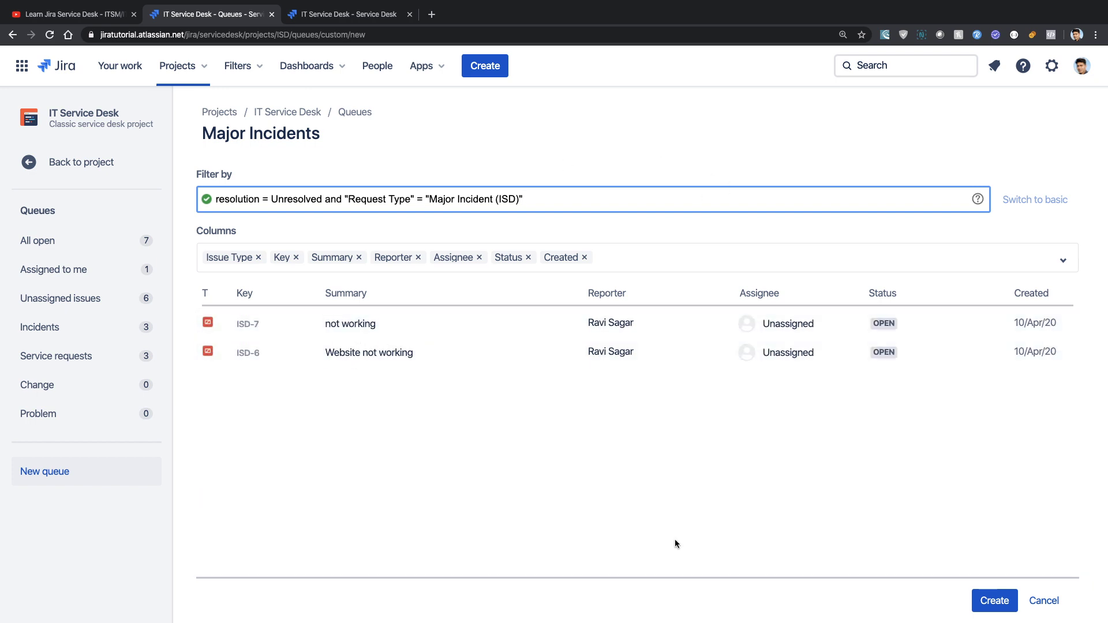
pyautogui.click(995, 610)
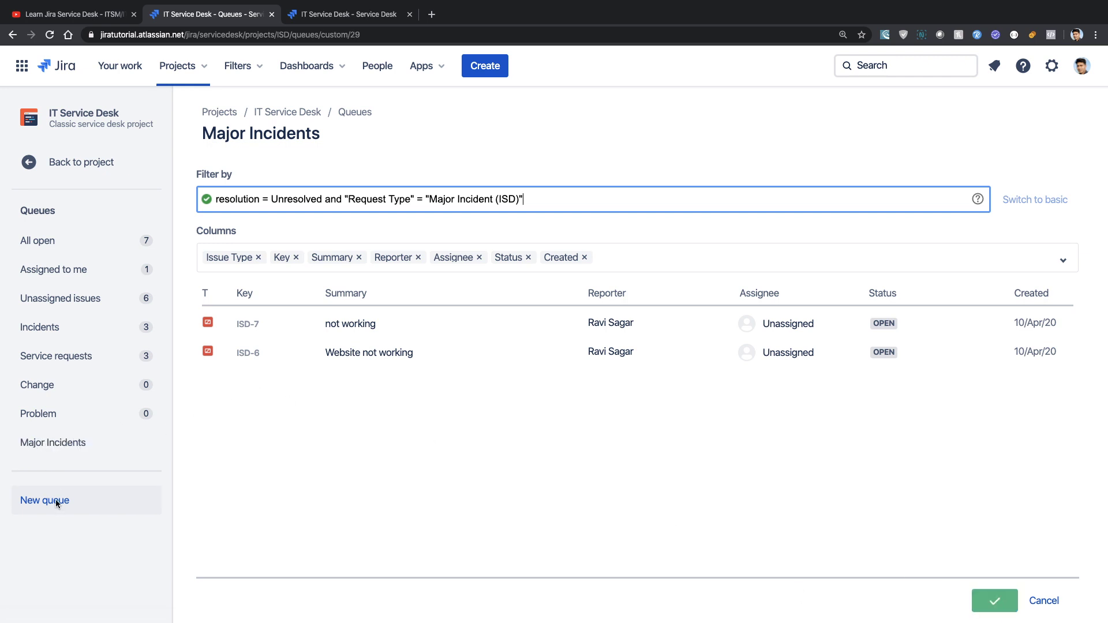
# - Open the request types in the project settings and view the request groups on the customer portal
pyautogui.click(21, 166)
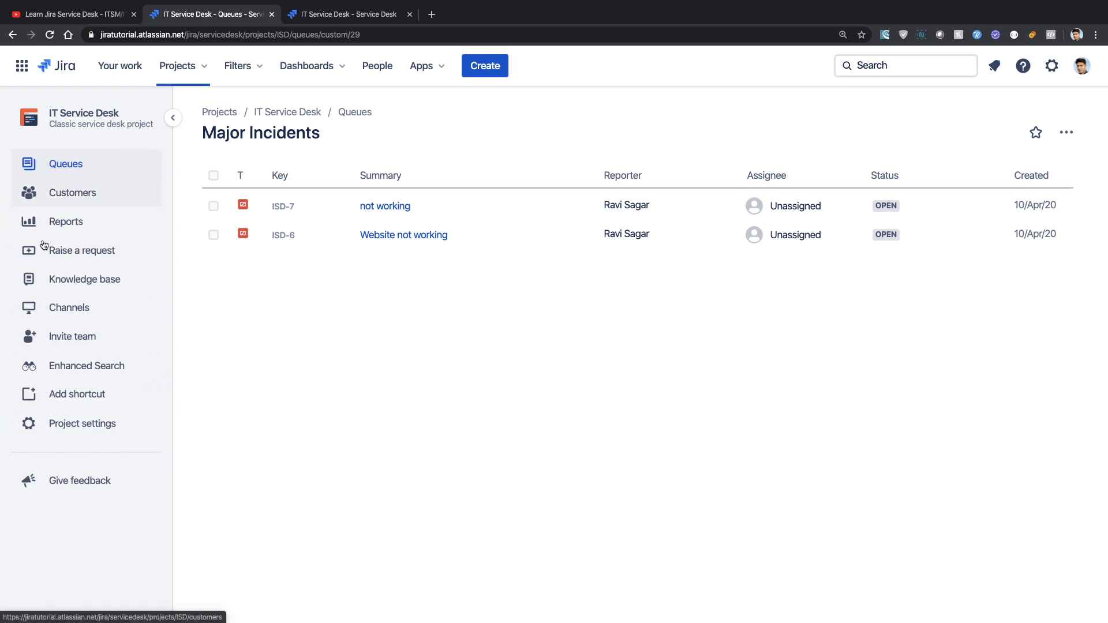
pyautogui.click(78, 425)
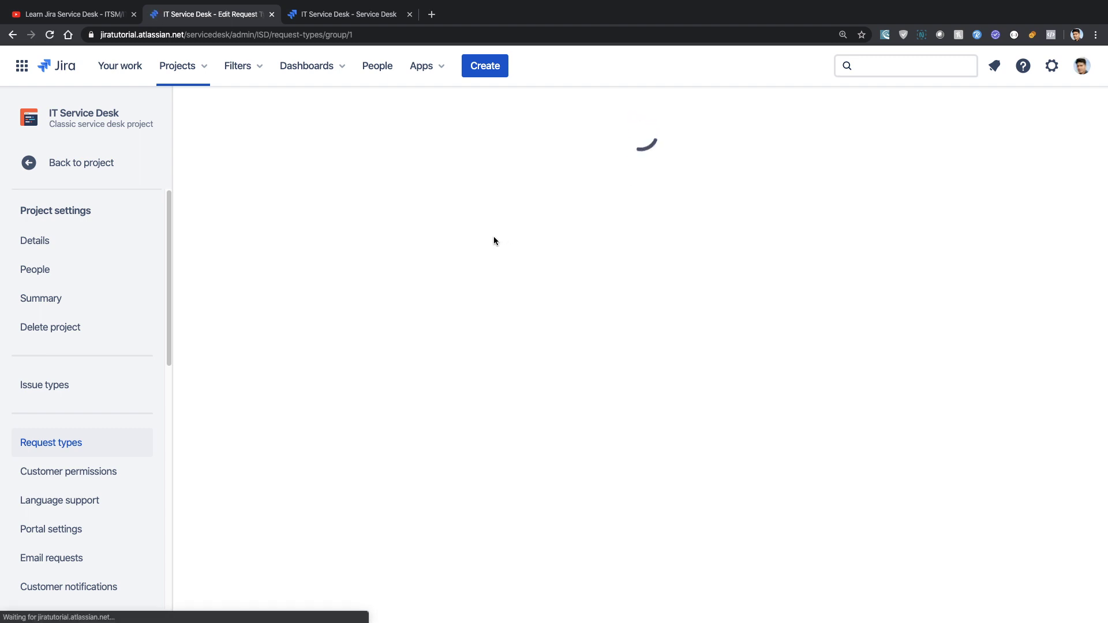
pyautogui.click(323, 14)
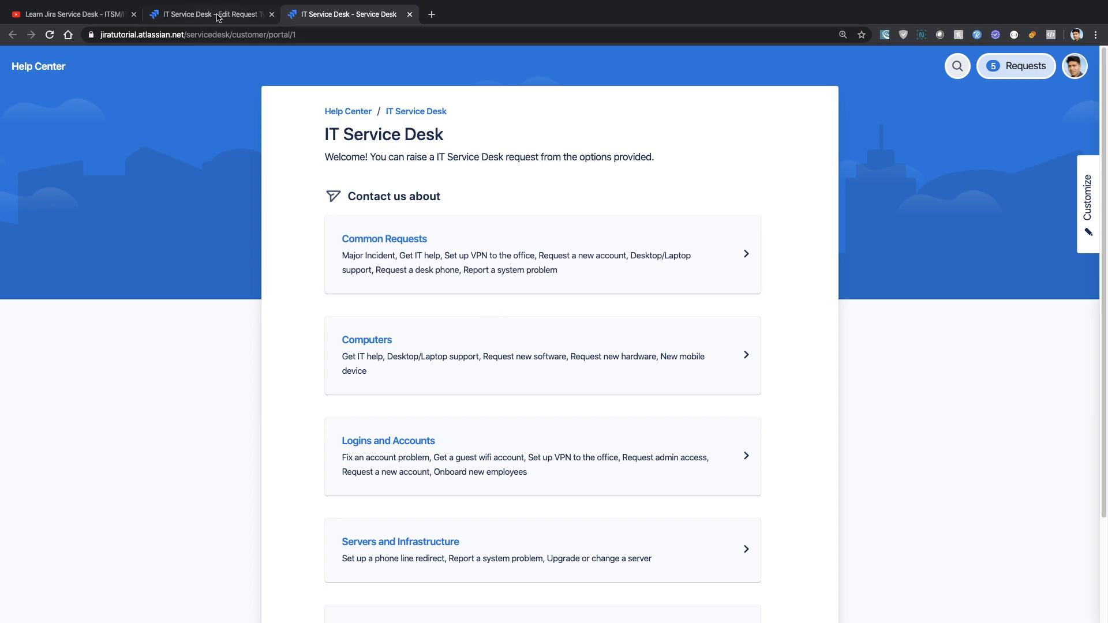
# - Return to the Common Requests request types and view the issue types available for a new request type
pyautogui.click(218, 17)
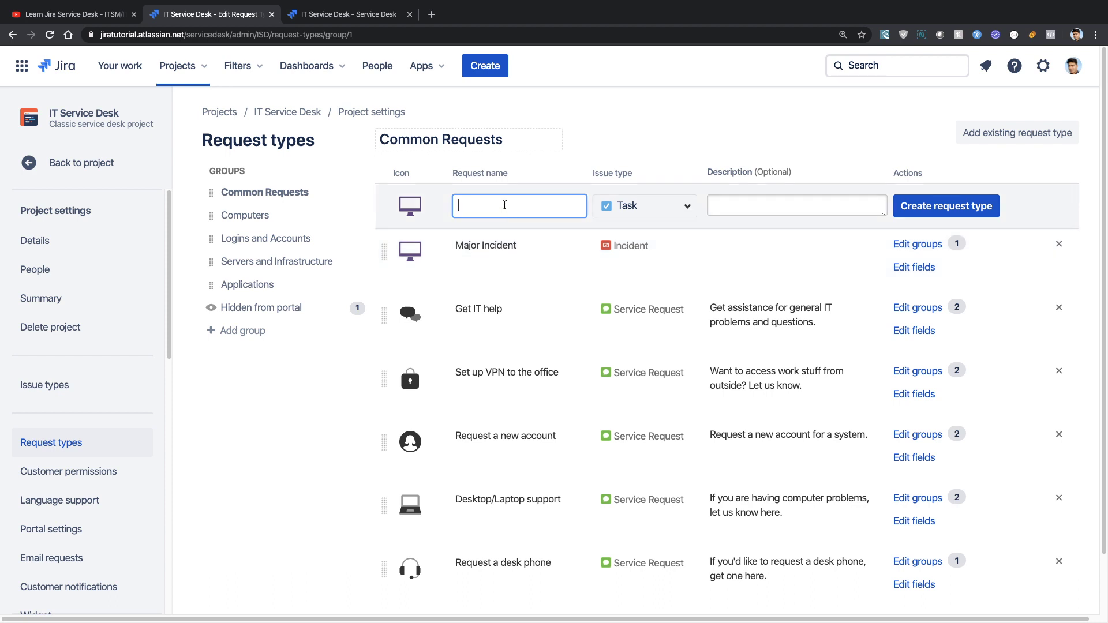
pyautogui.click(649, 206)
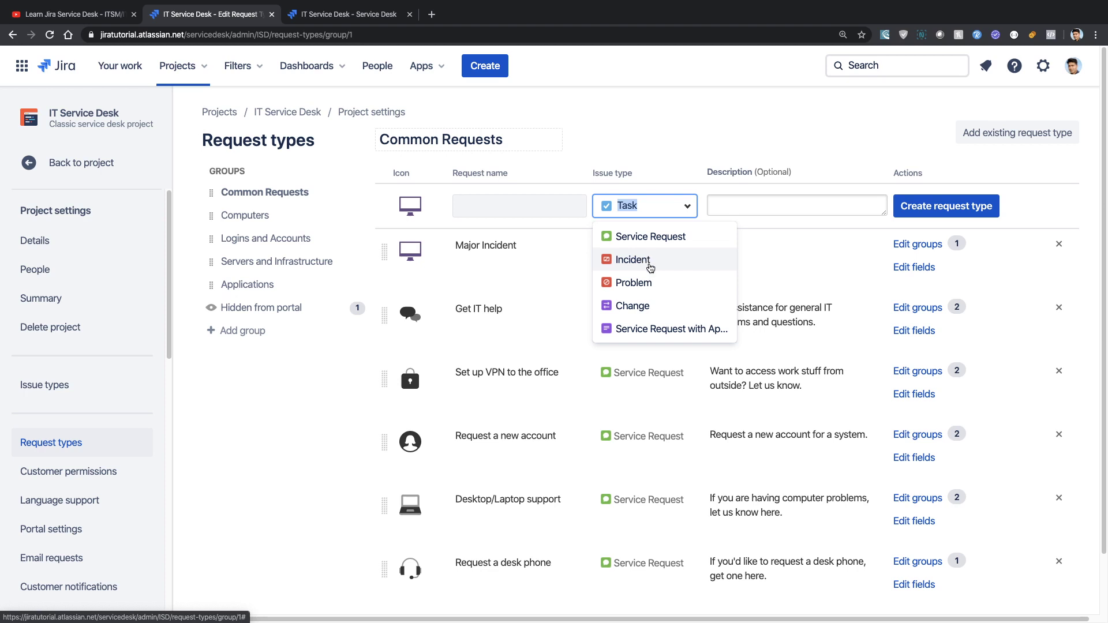
pyautogui.click(654, 156)
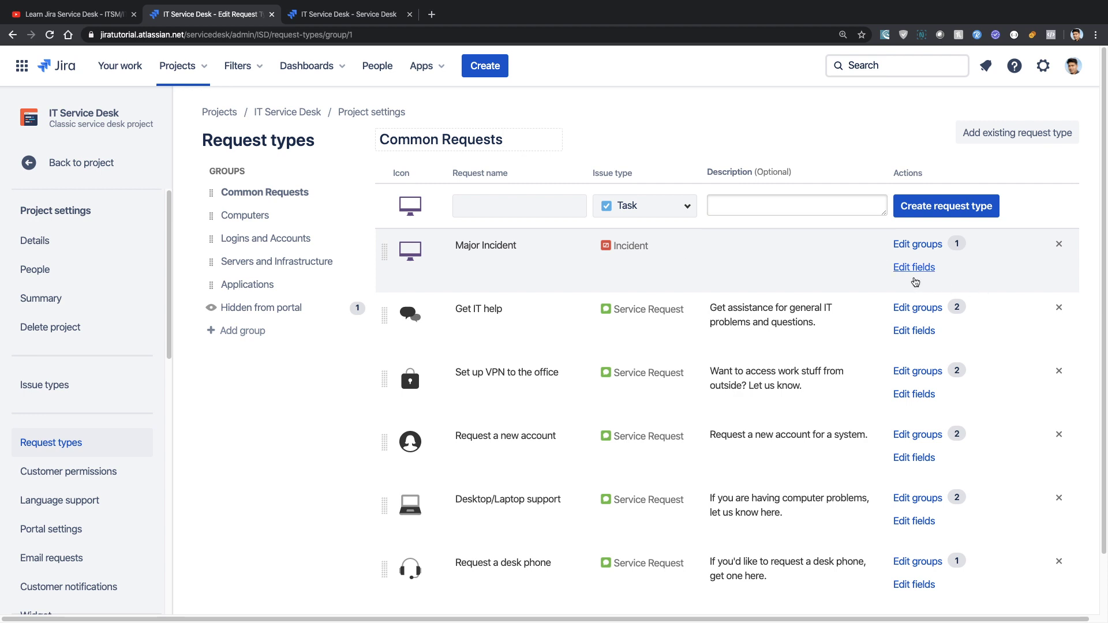
# - Open the Major Incident request type's fields and view its workflow statuses and request form
pyautogui.click(916, 268)
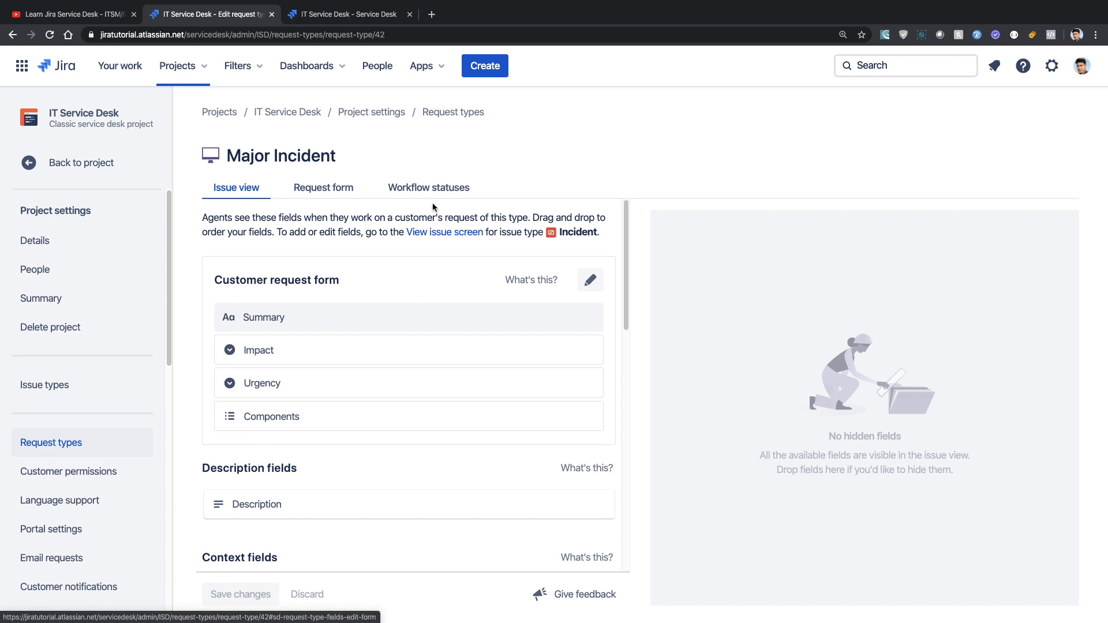
pyautogui.click(452, 195)
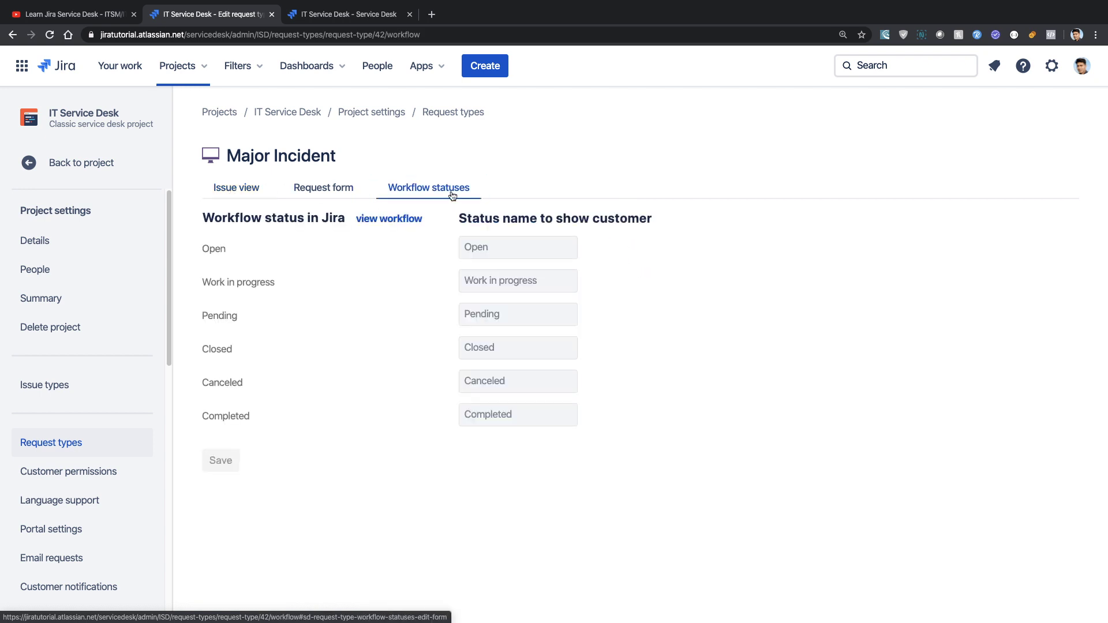
pyautogui.click(344, 195)
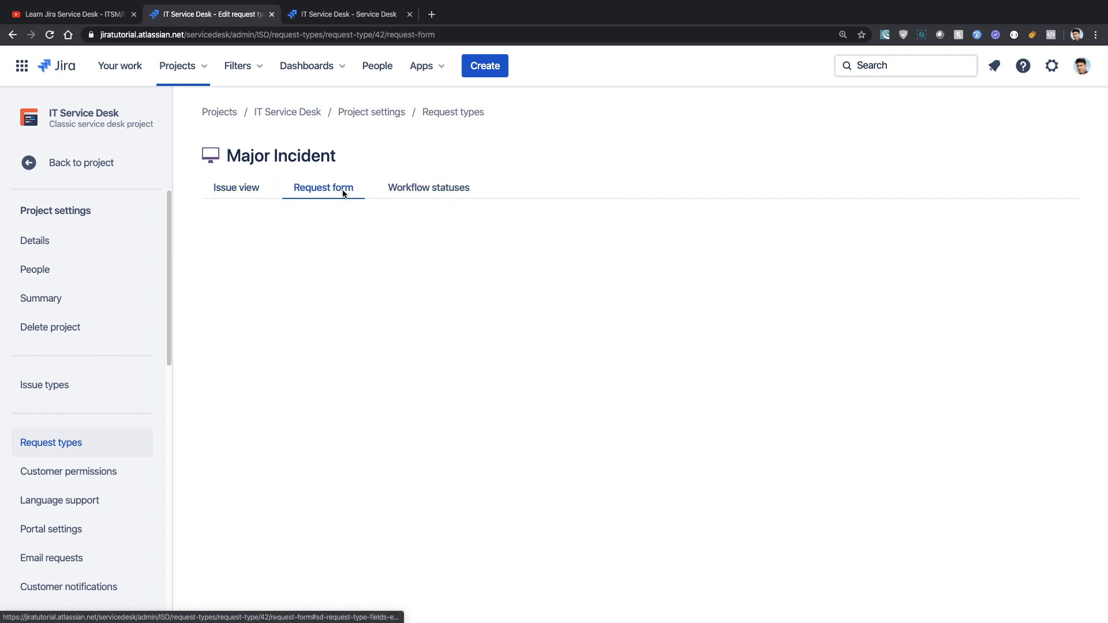
# - Hide the Components field on the Major Incident request form with Active Directory as its preset value
pyautogui.scroll(-2, 344, 194)
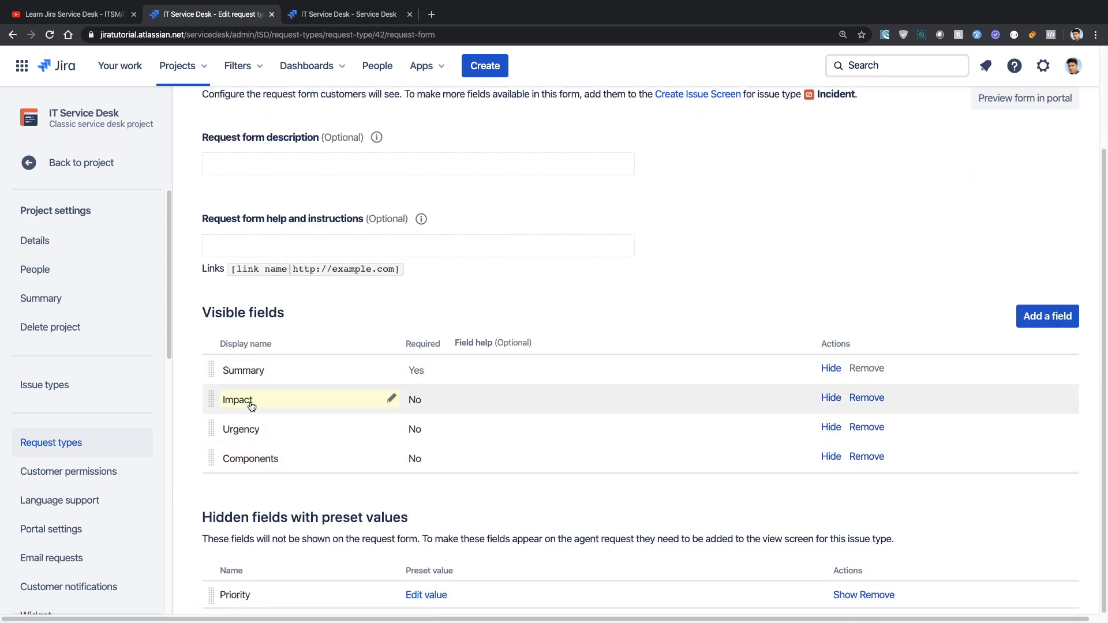
pyautogui.click(832, 457)
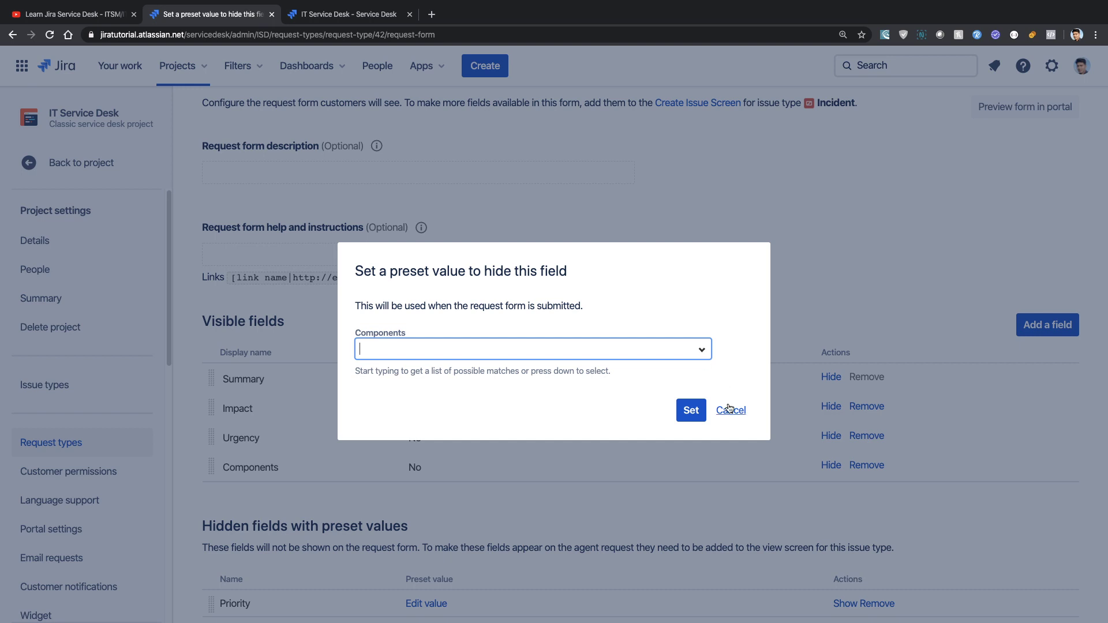
pyautogui.click(700, 351)
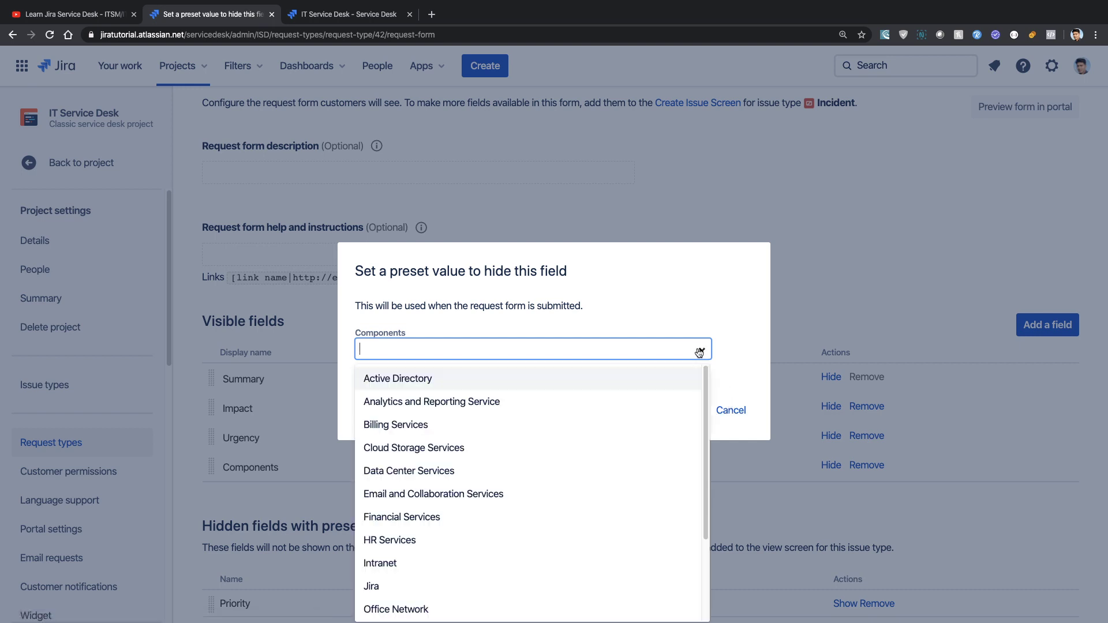
pyautogui.click(630, 388)
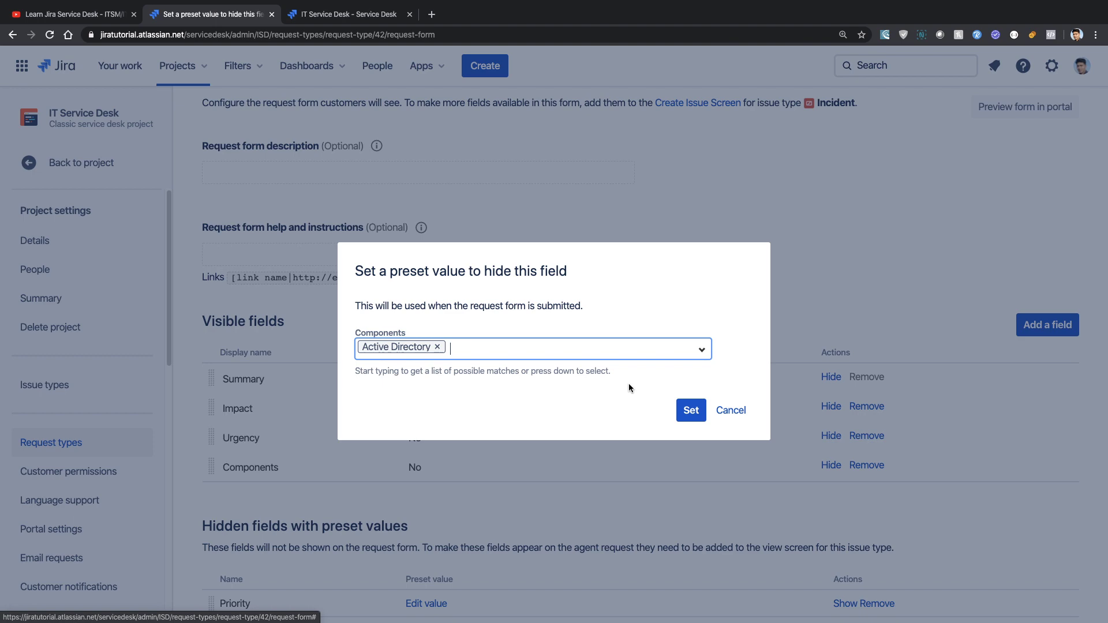
pyautogui.click(695, 416)
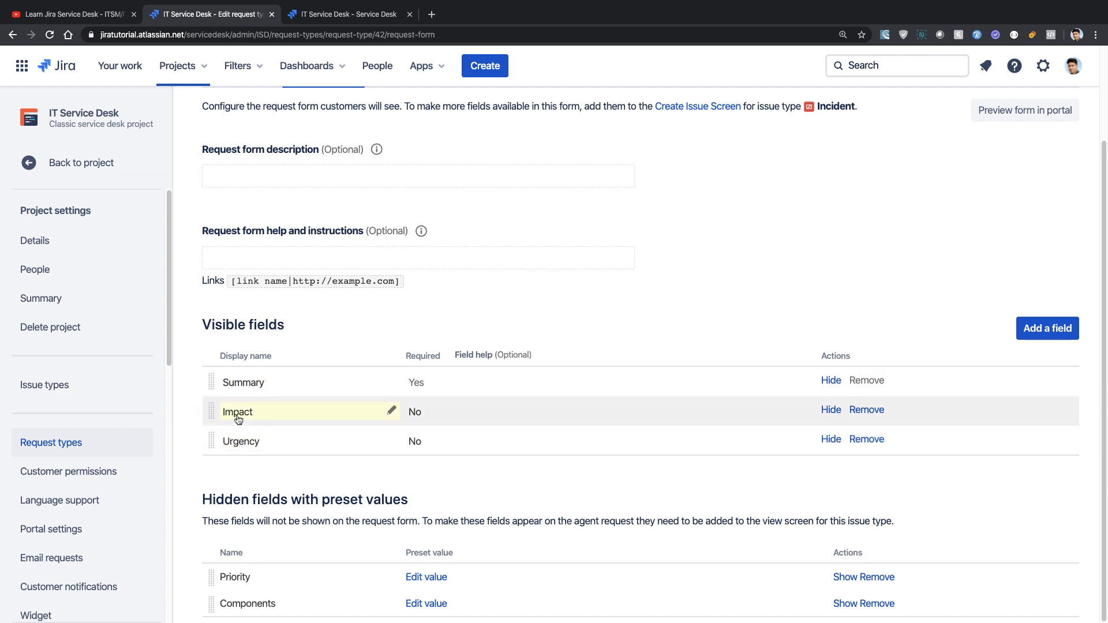
# - Open the Major Incident request form under Common Requests on the IT Service Desk customer portal
pyautogui.click(346, 14)
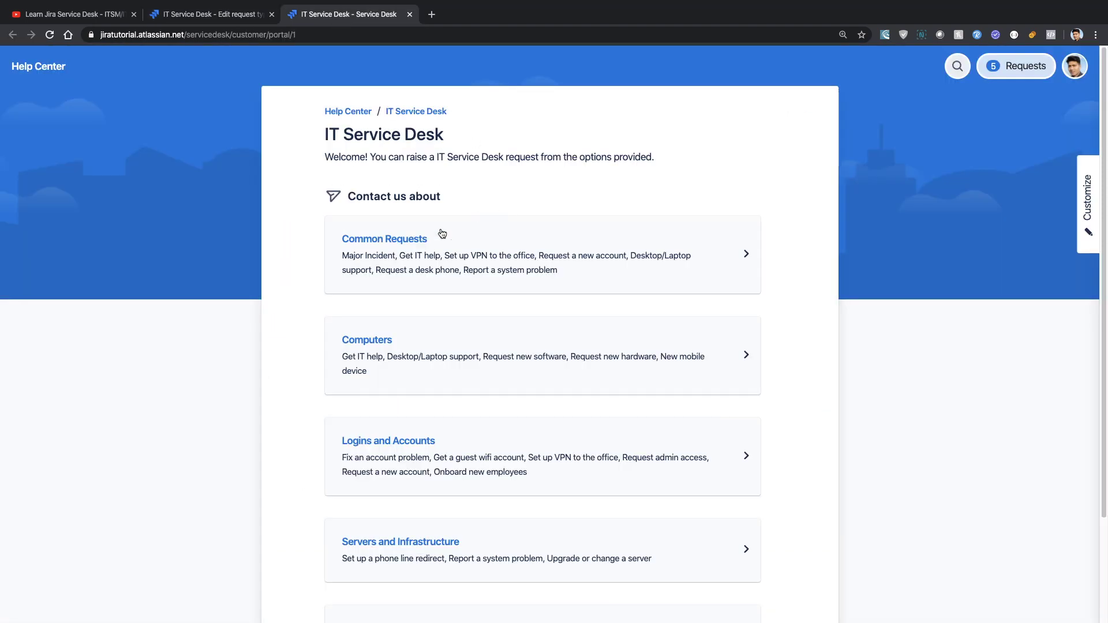
pyautogui.click(424, 243)
pyautogui.click(397, 298)
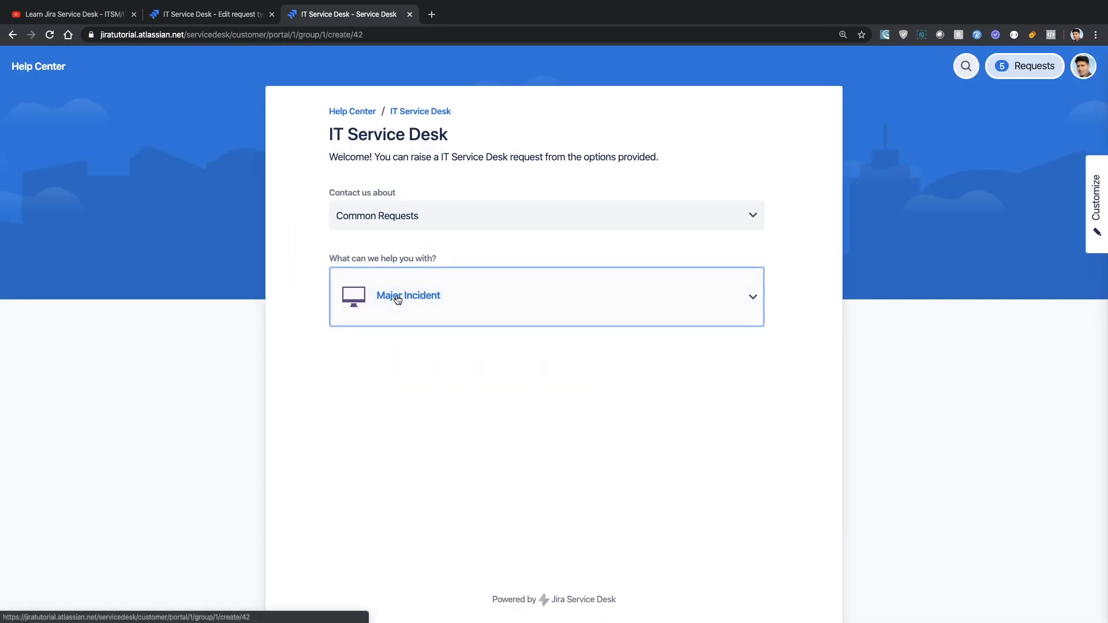
pyautogui.click(398, 300)
pyautogui.click(216, 295)
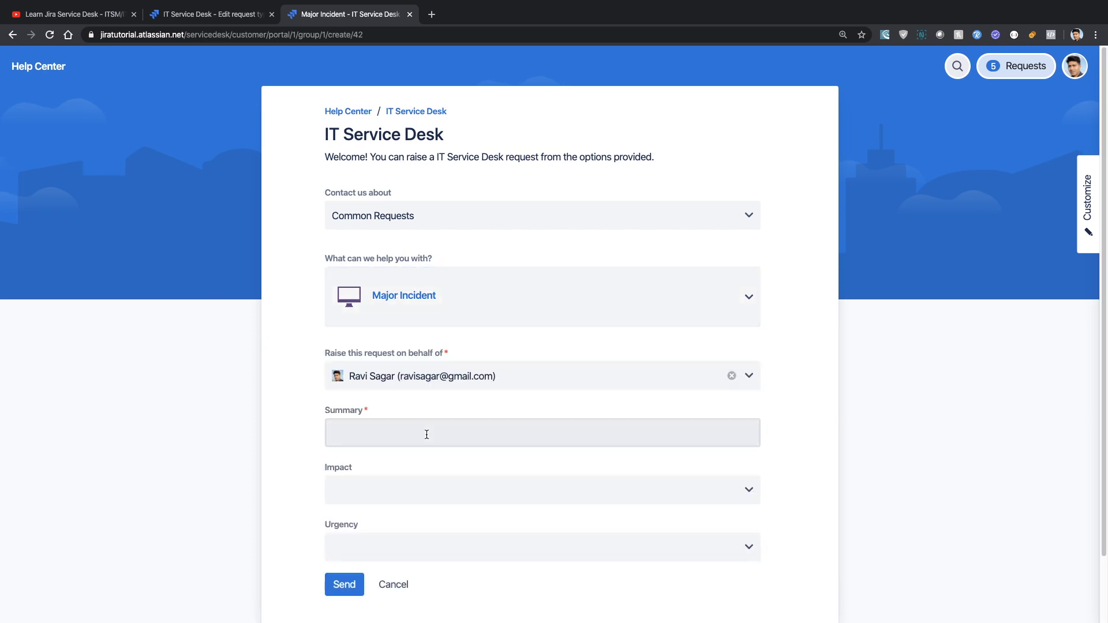
# - Enter the summary "Intranet is down" and set the request's impact to Extensive / Widespread
pyautogui.scroll(-2, 427, 434)
pyautogui.click(389, 358)
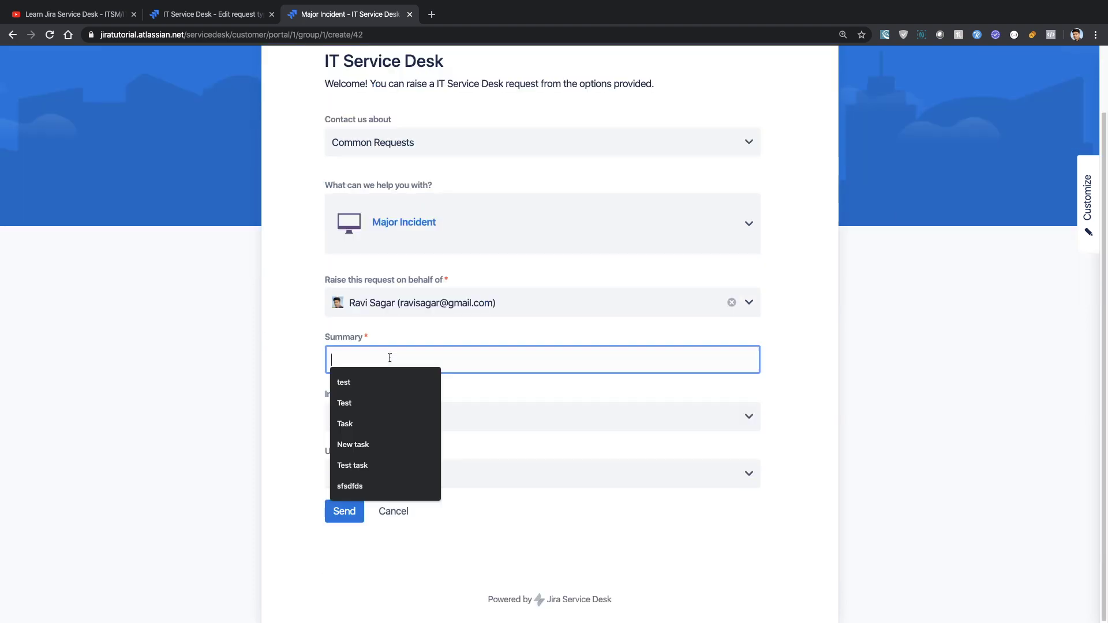
pyautogui.write('Intran')
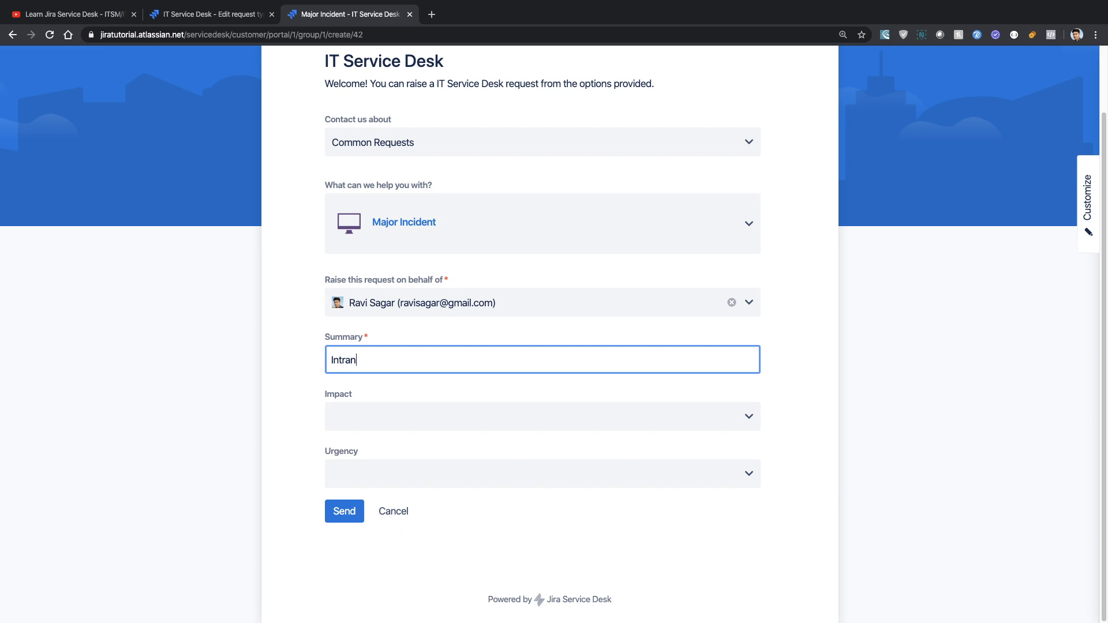
pyautogui.write('et is down')
pyautogui.press('Tab')
pyautogui.press('Down')
pyautogui.press('Down')
pyautogui.press('Up')
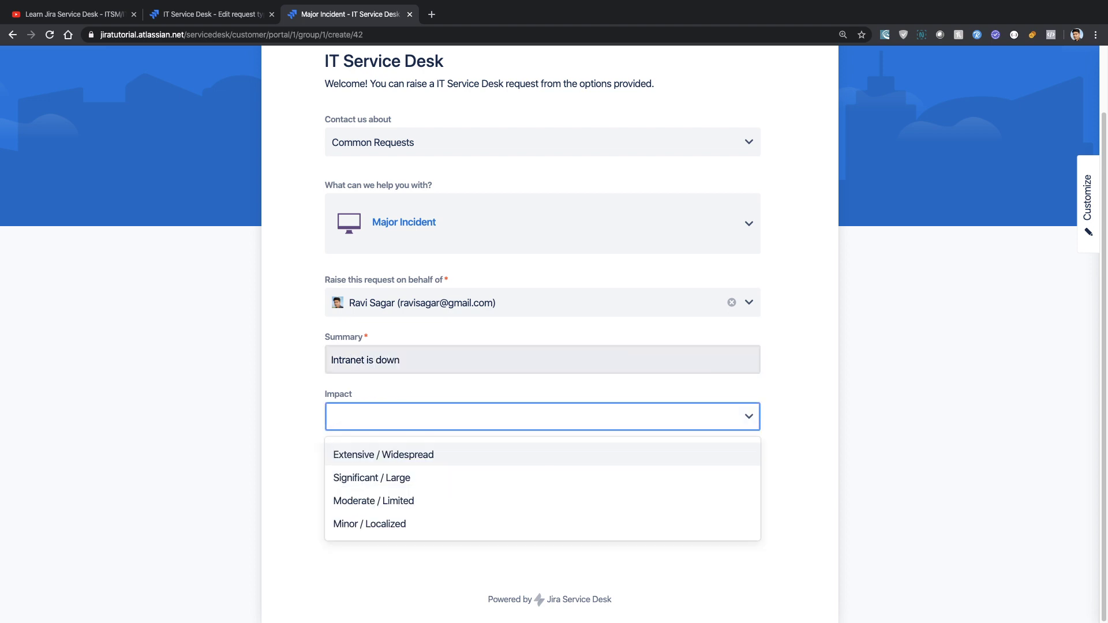
pyautogui.press('Return')
# - Set the request's urgency to Critical and submit the request
pyautogui.press('Tab')
pyautogui.press('Down')
pyautogui.press('Down')
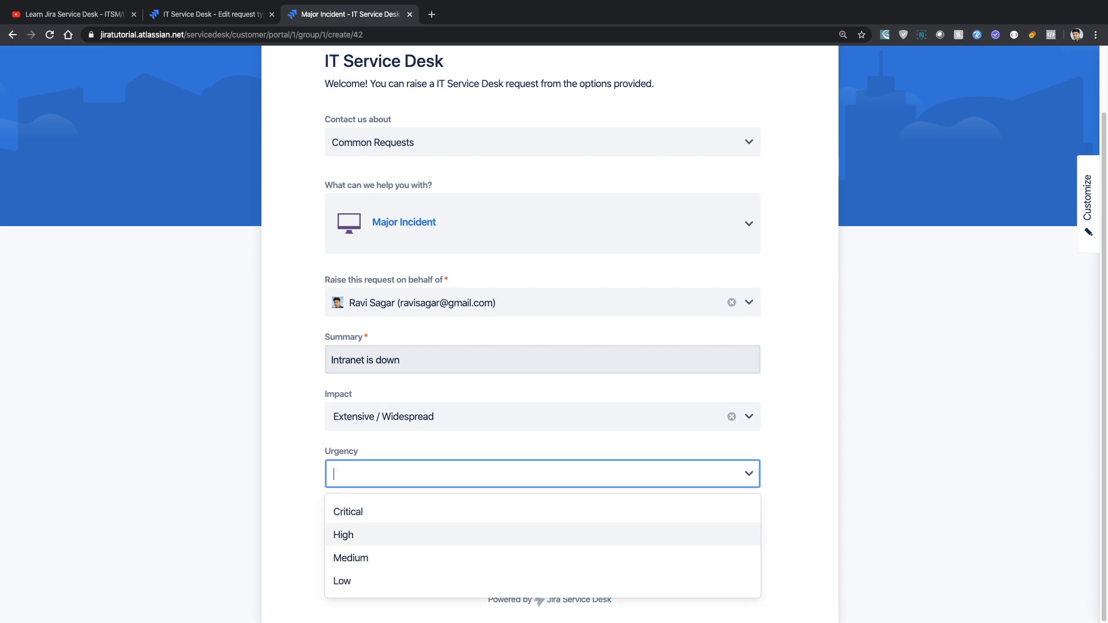
pyautogui.press('Up')
pyautogui.press('Return')
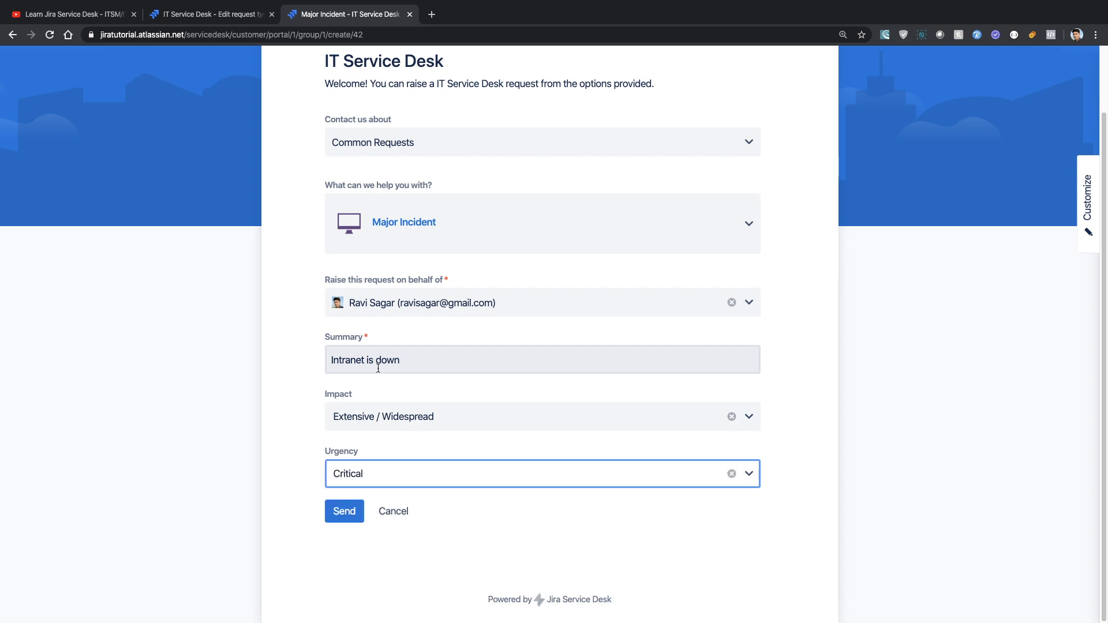
pyautogui.click(346, 515)
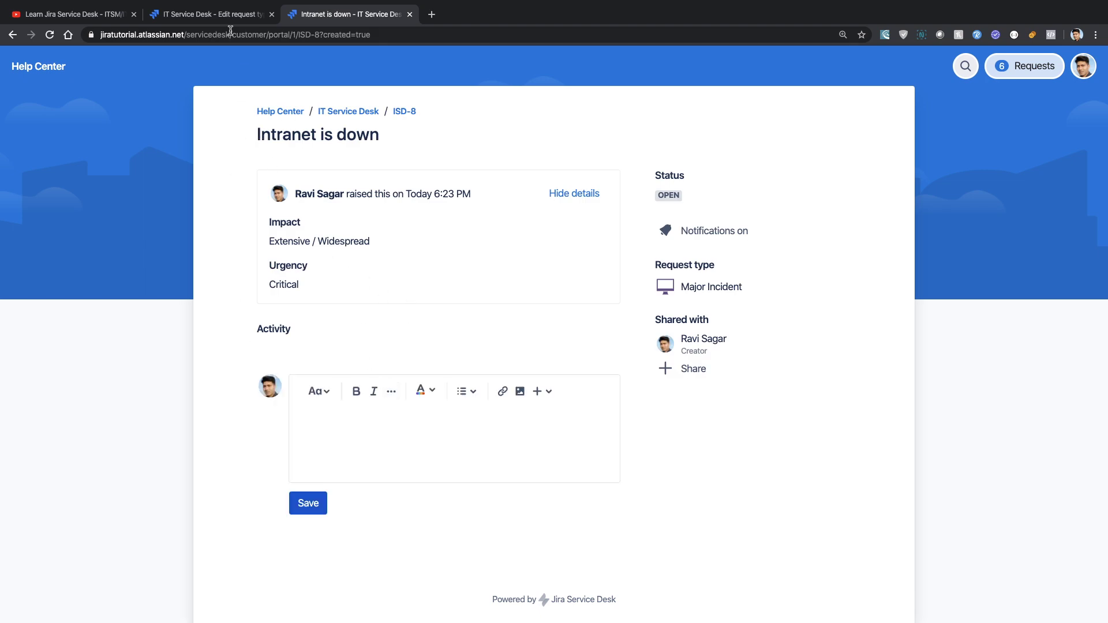
# - Return to the project's Major Incidents queue and open the "Intranet is down" issue to check its details
pyautogui.click(217, 15)
pyautogui.click(28, 168)
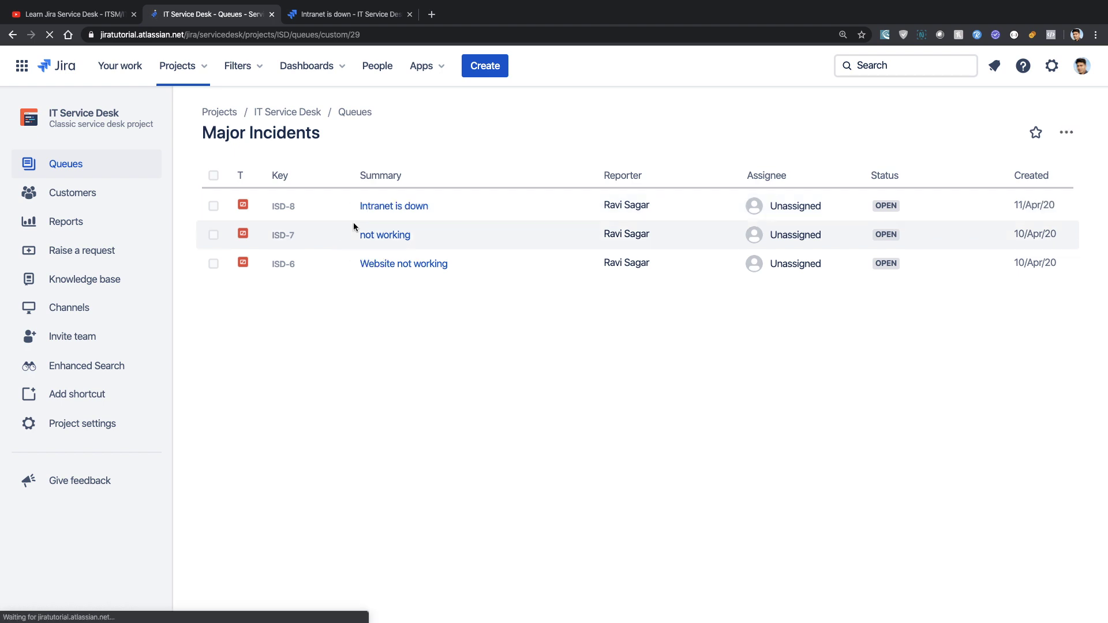
pyautogui.click(381, 210)
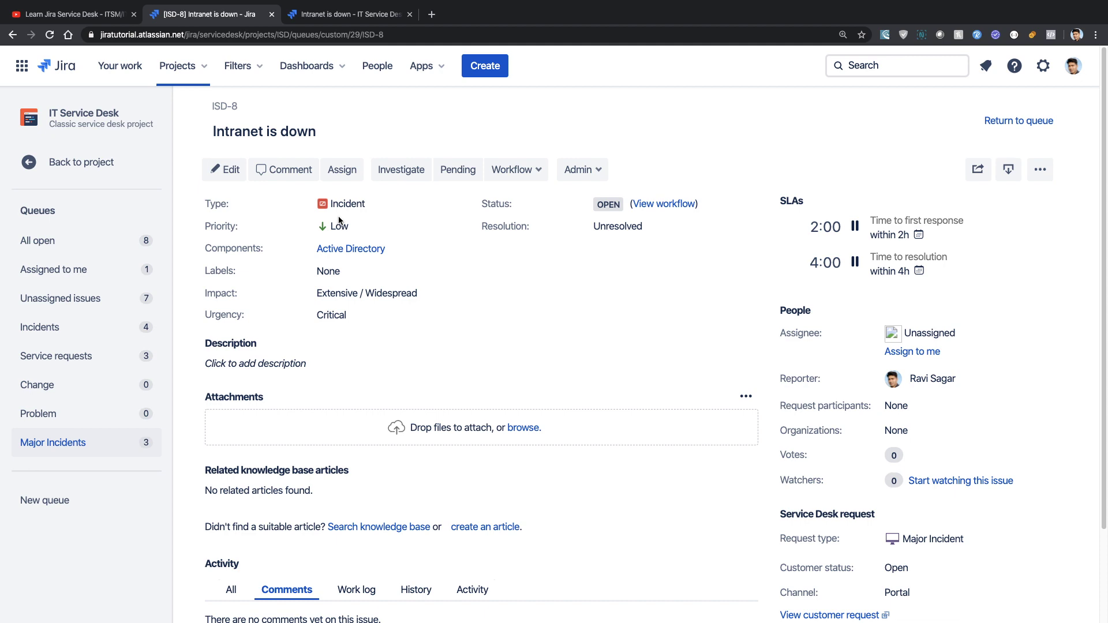
# - Switch to the YouTube playlist "Learn Jira Service Desk - ITSM/ITIL, Free Course" and look through its videos
pyautogui.hotkey('ctrl', 'shift', 'Tab')
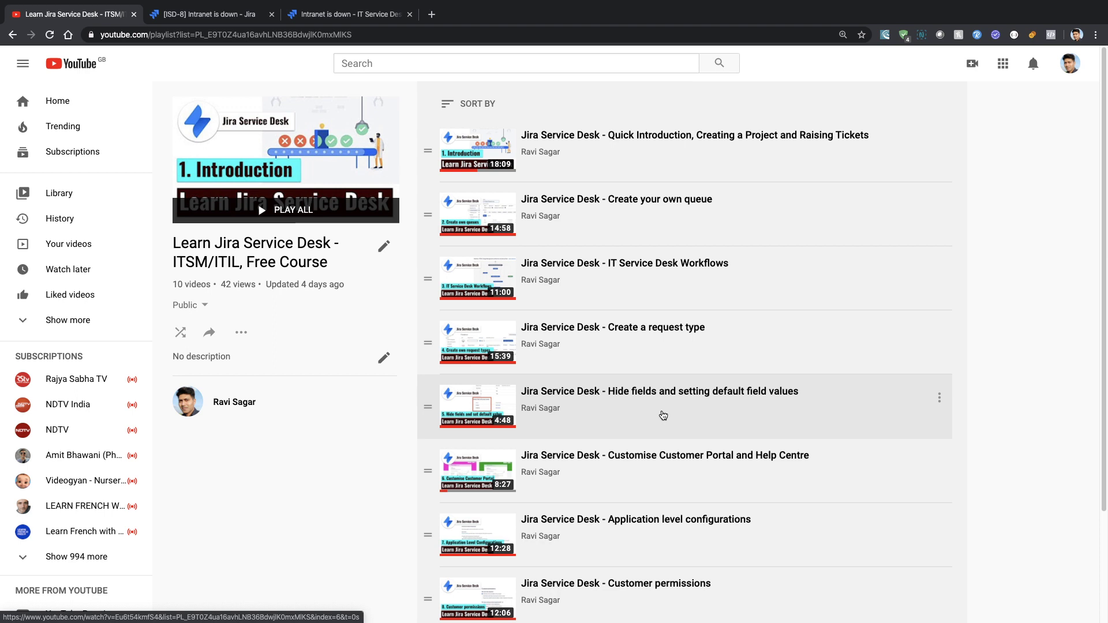
pyautogui.scroll(-3, 664, 416)
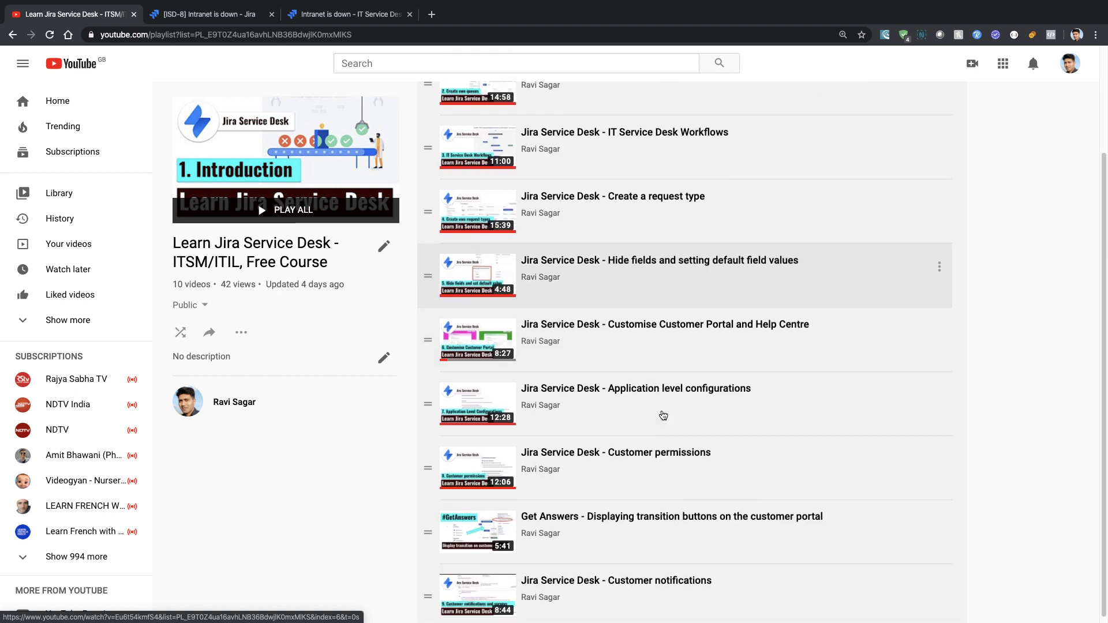